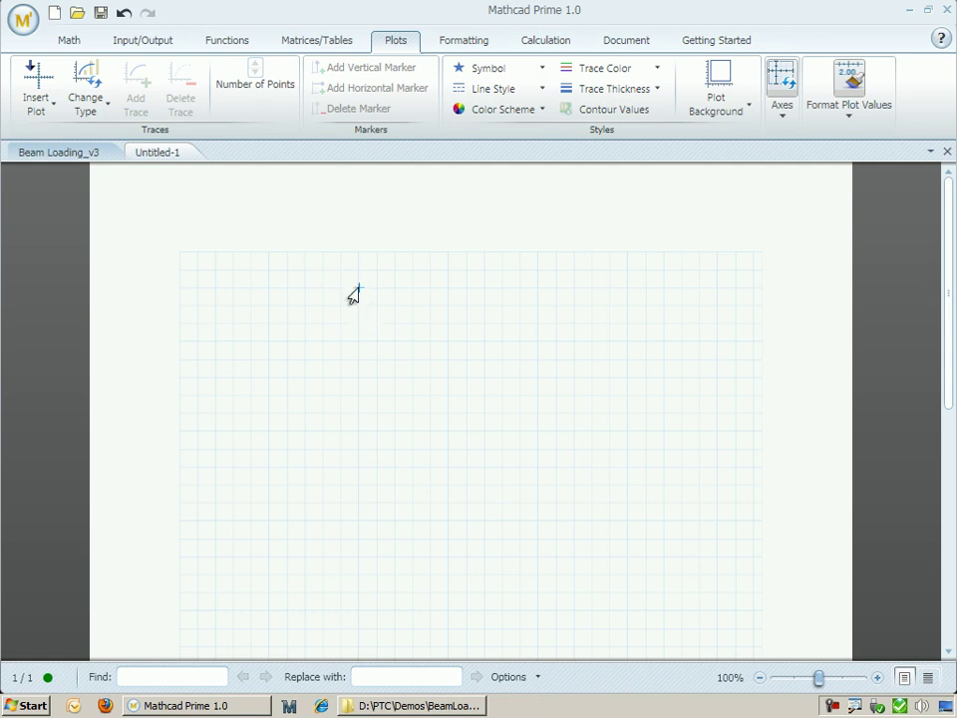
Type the heading 'Deflection in a Beam', make it bold 16-point and widen it to one line
{"action": "left_click", "coordinate": [354, 295]}
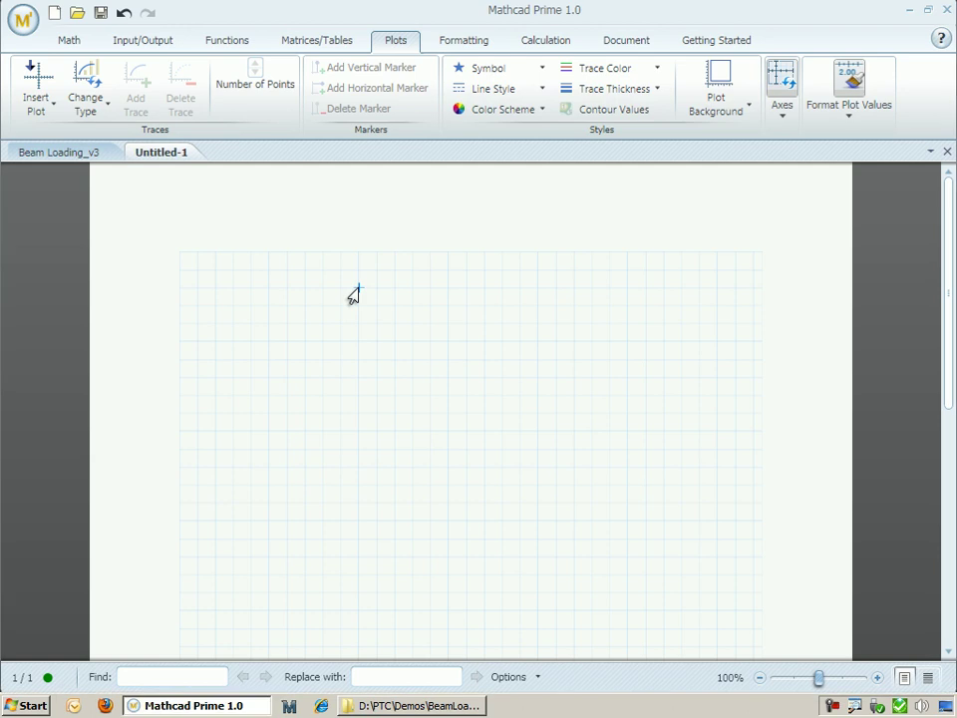
{"action": "key", "text": "ctrl+t"}
{"action": "type", "text": "Deflection in a Beam"}
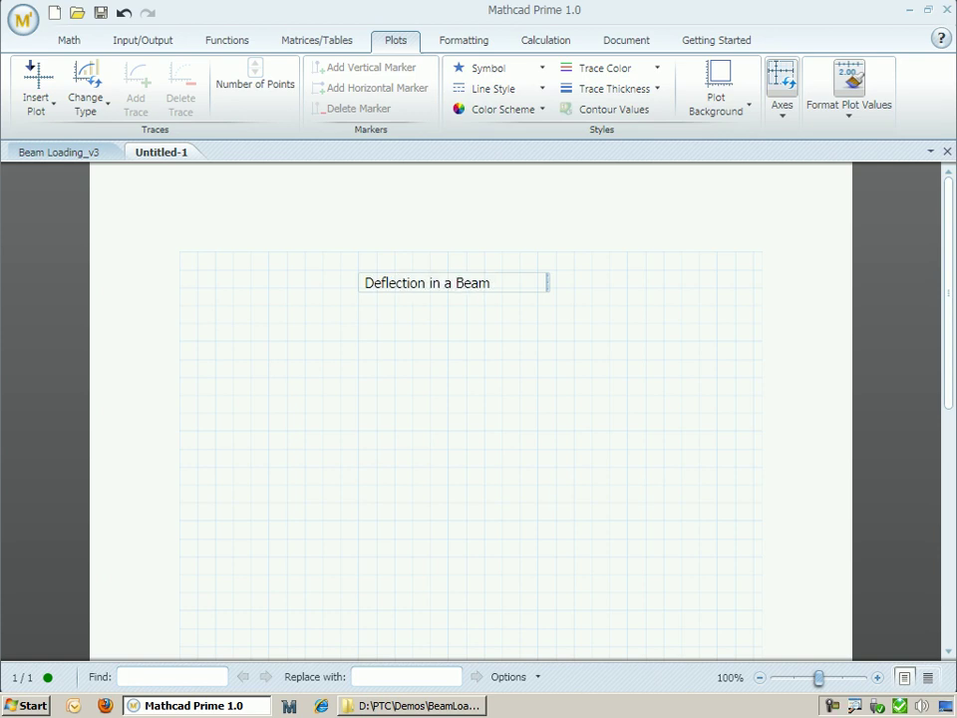
{"action": "key", "text": "ctrl+a"}
{"action": "left_click", "coordinate": [451, 44]}
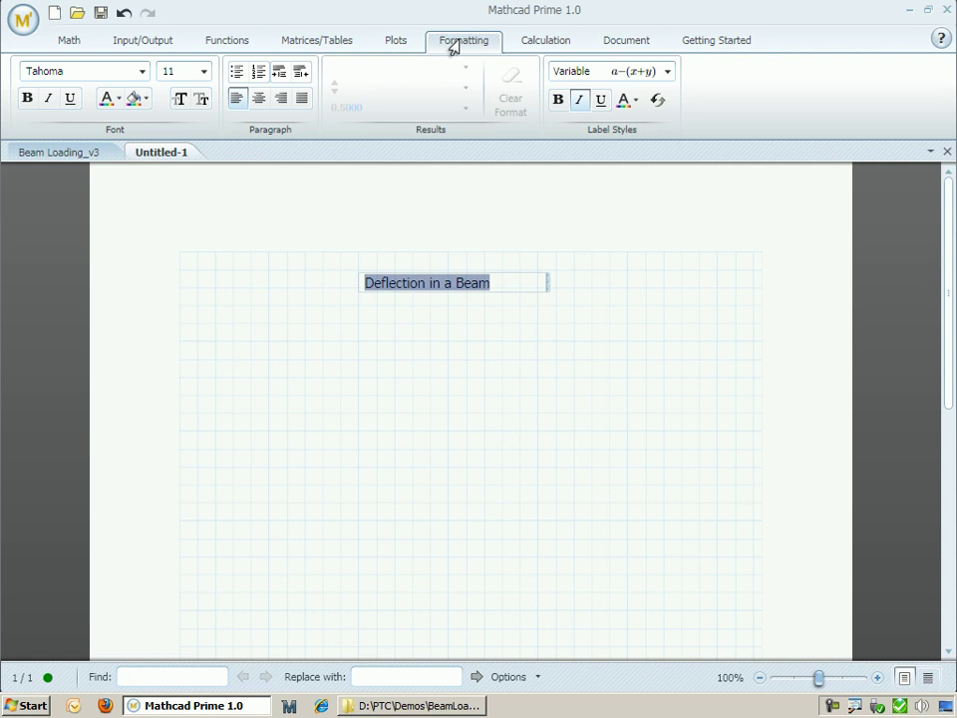
{"action": "left_click", "coordinate": [203, 71]}
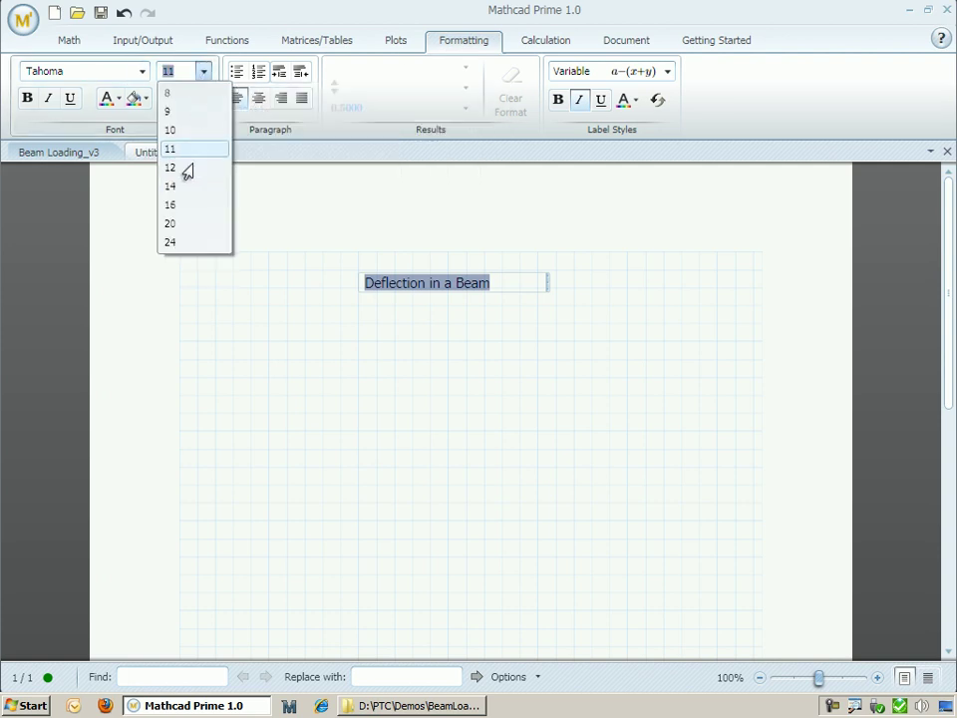
{"action": "left_click", "coordinate": [171, 205]}
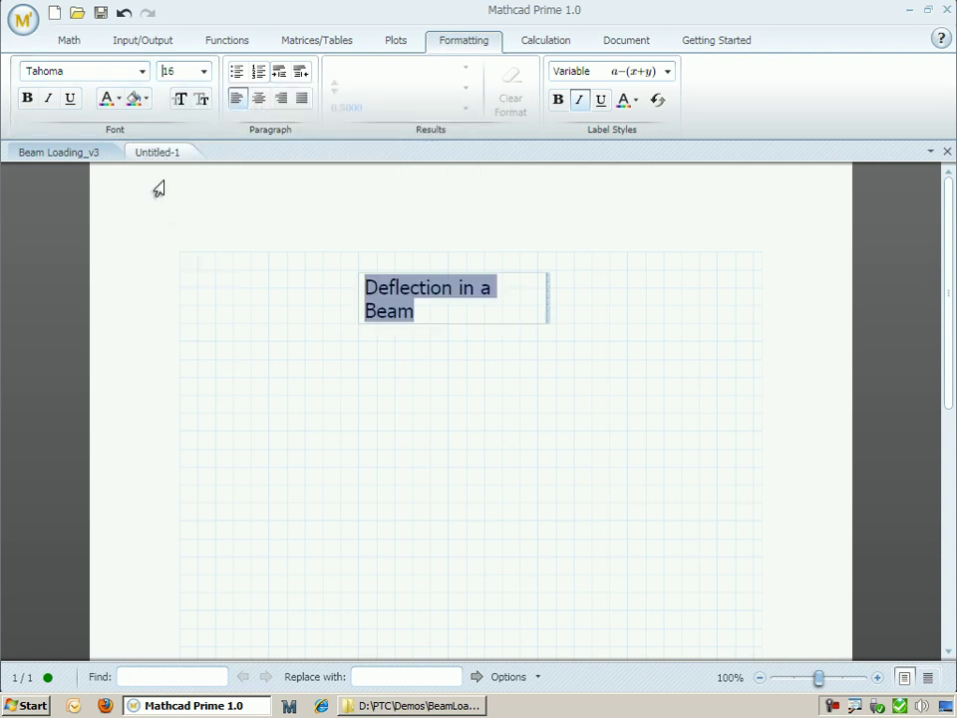
{"action": "left_click", "coordinate": [27, 97]}
{"action": "left_click_drag", "start_coordinate": [545, 297], "coordinate": [601, 250]}
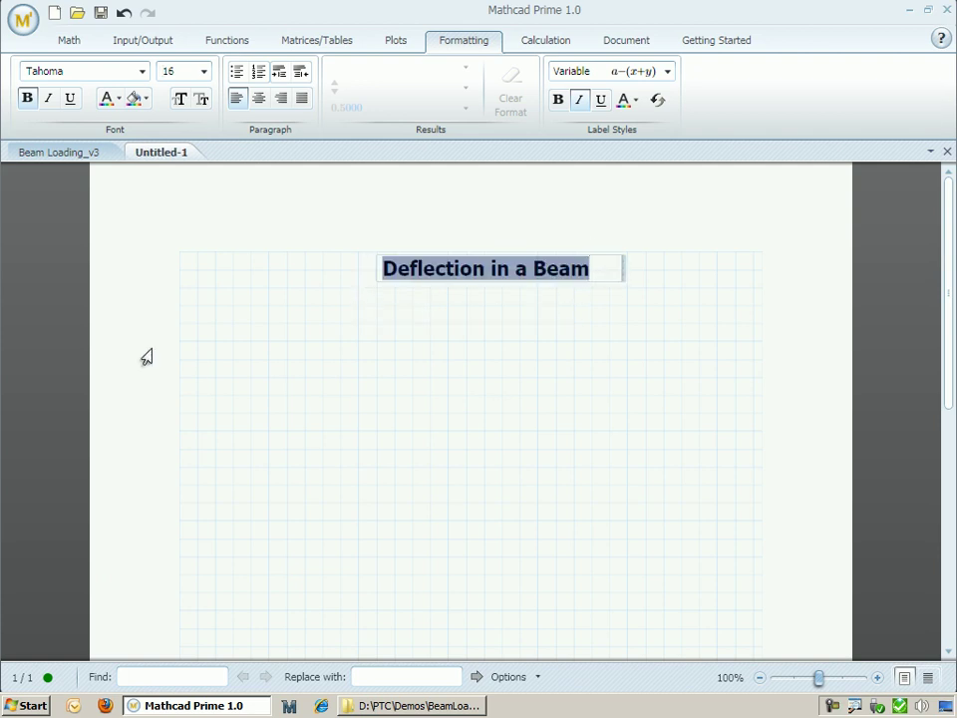
{"action": "left_click", "coordinate": [194, 330]}
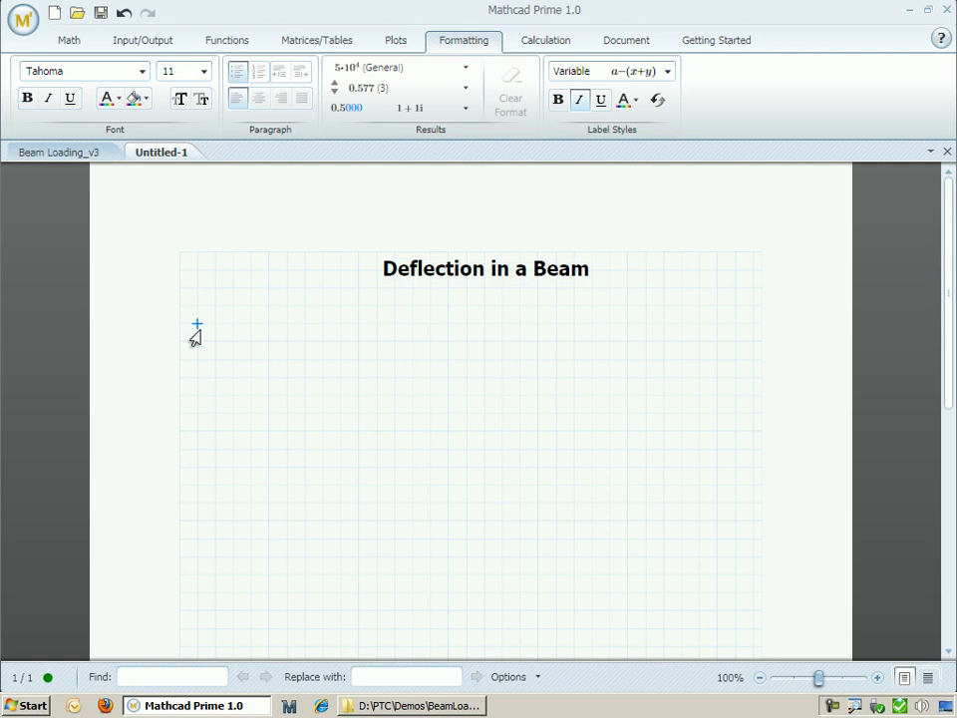
Insert Rectangle.gif from the CrossSection folder as an image below the heading
{"action": "left_click", "coordinate": [60, 44]}
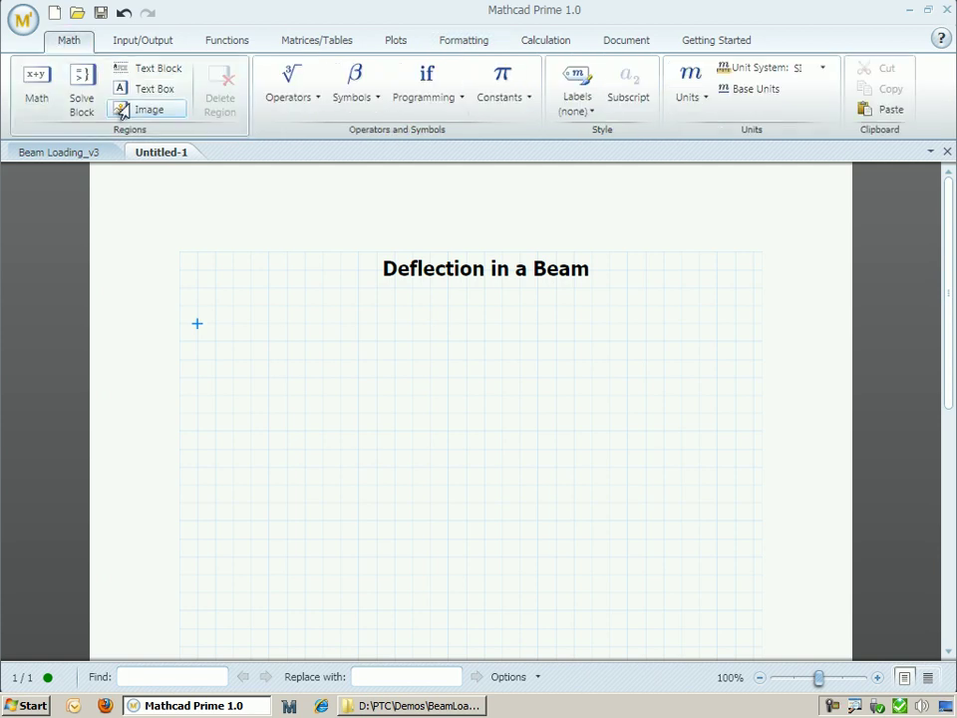
{"action": "left_click", "coordinate": [144, 109]}
{"action": "left_click", "coordinate": [214, 336]}
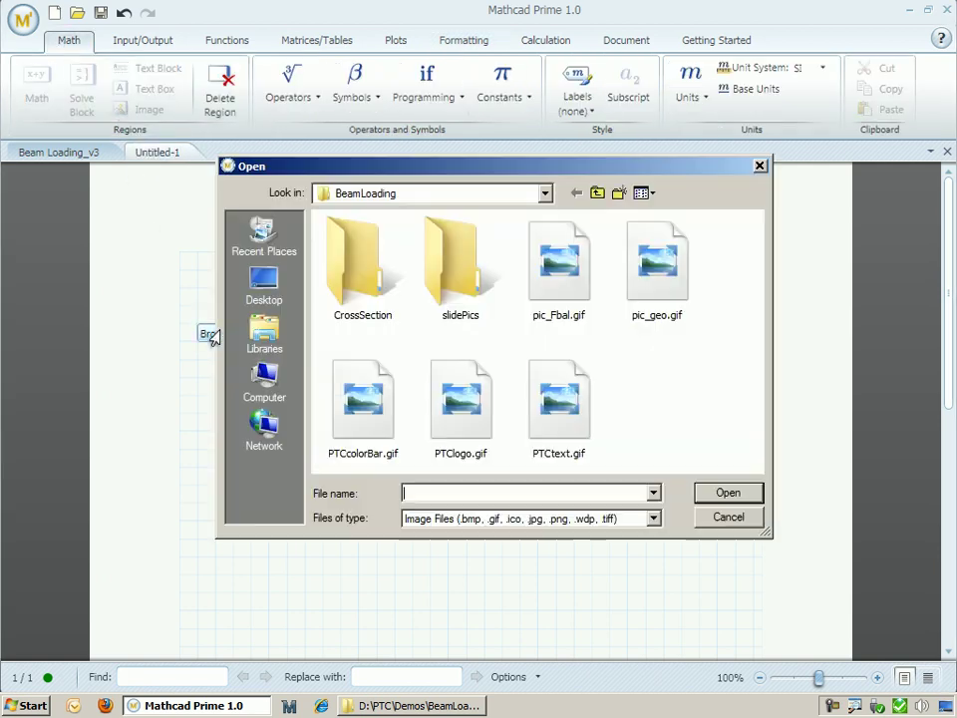
{"action": "double_click", "coordinate": [337, 247]}
{"action": "double_click", "coordinate": [444, 257]}
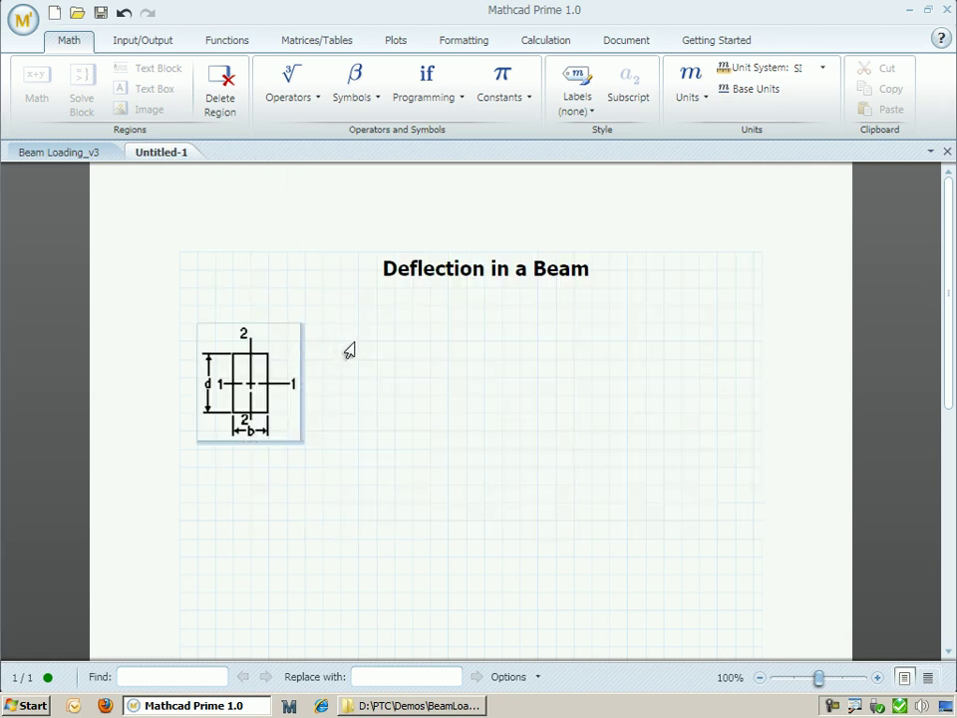
{"action": "left_click", "coordinate": [349, 348]}
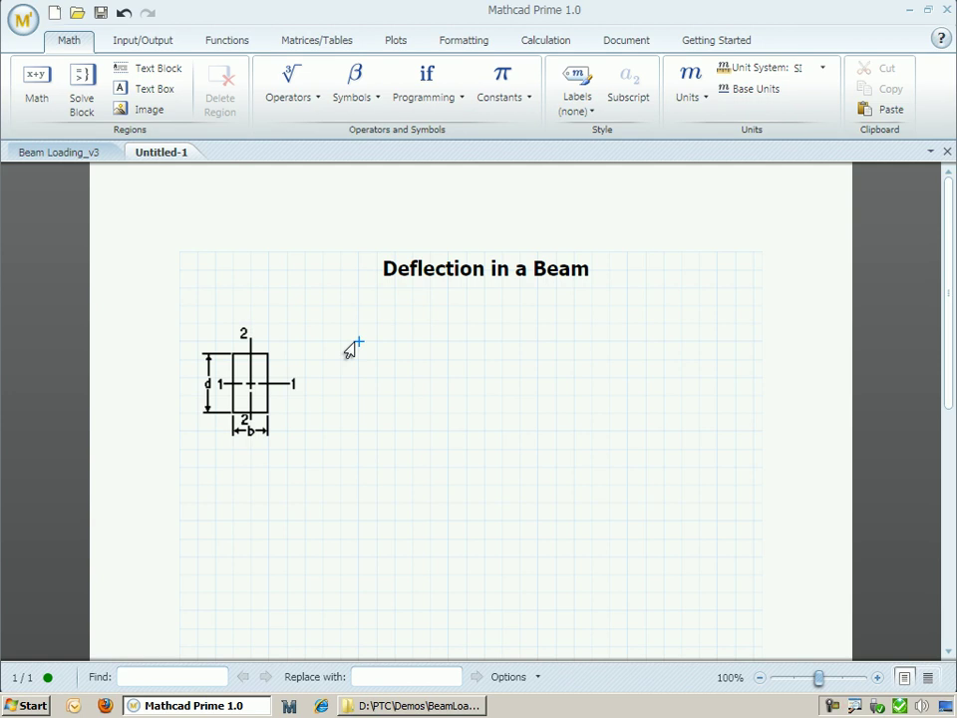
Define b := 10 and d := 15, then evaluate I := 1/12·b·d³
{"action": "type", "text": "b"}
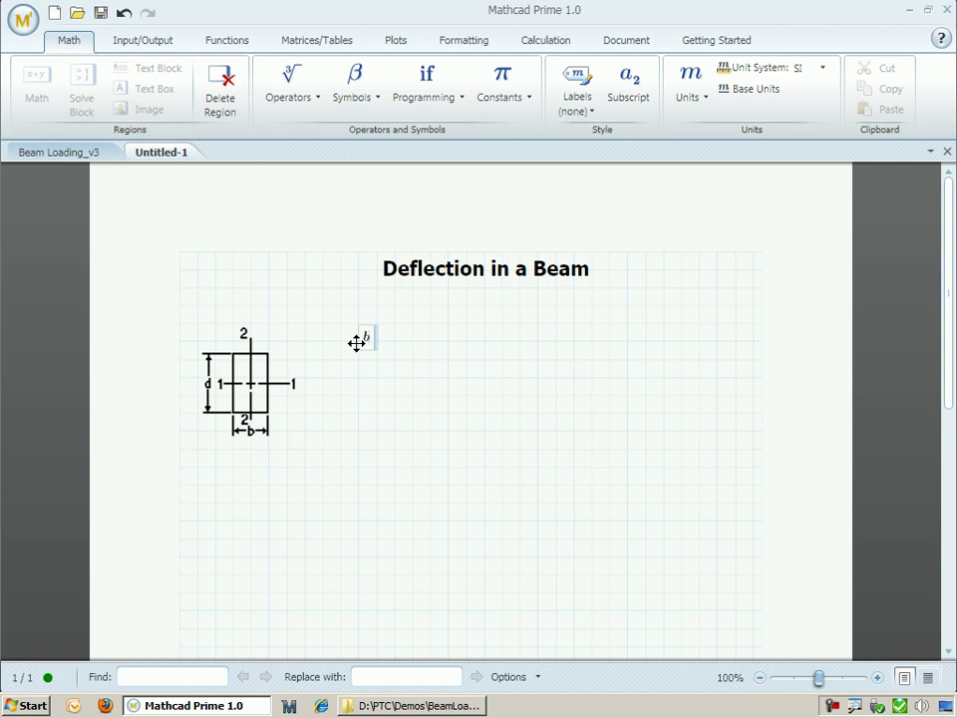
{"action": "type", "text": ":=10"}
{"action": "left_click", "coordinate": [355, 401]}
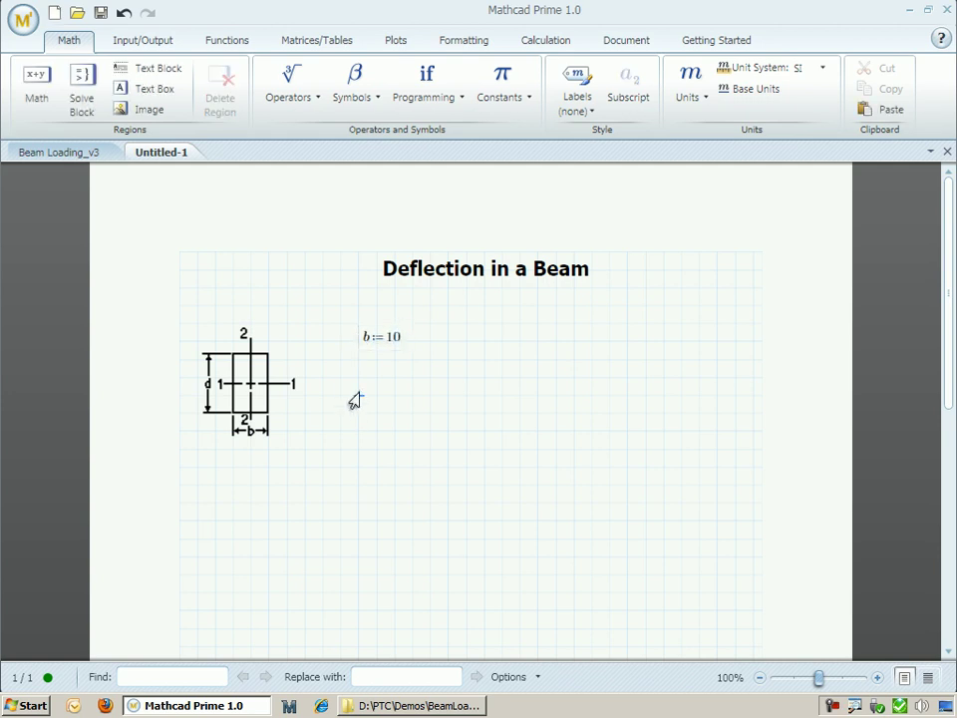
{"action": "type", "text": "d:15"}
{"action": "left_click_drag", "start_coordinate": [368, 412], "coordinate": [368, 395]}
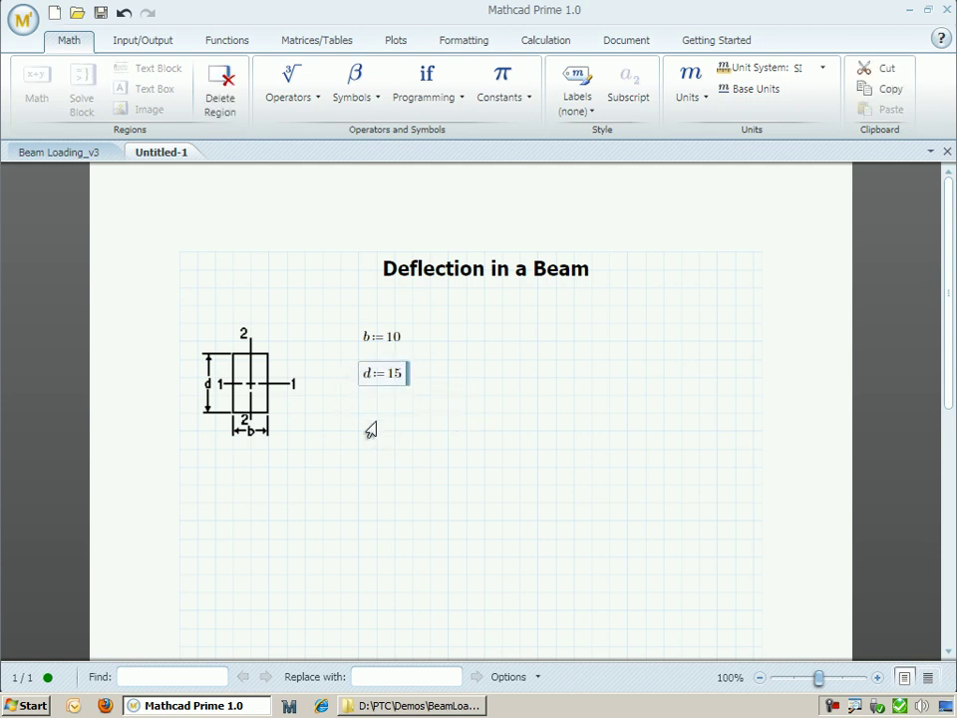
{"action": "left_click", "coordinate": [357, 439]}
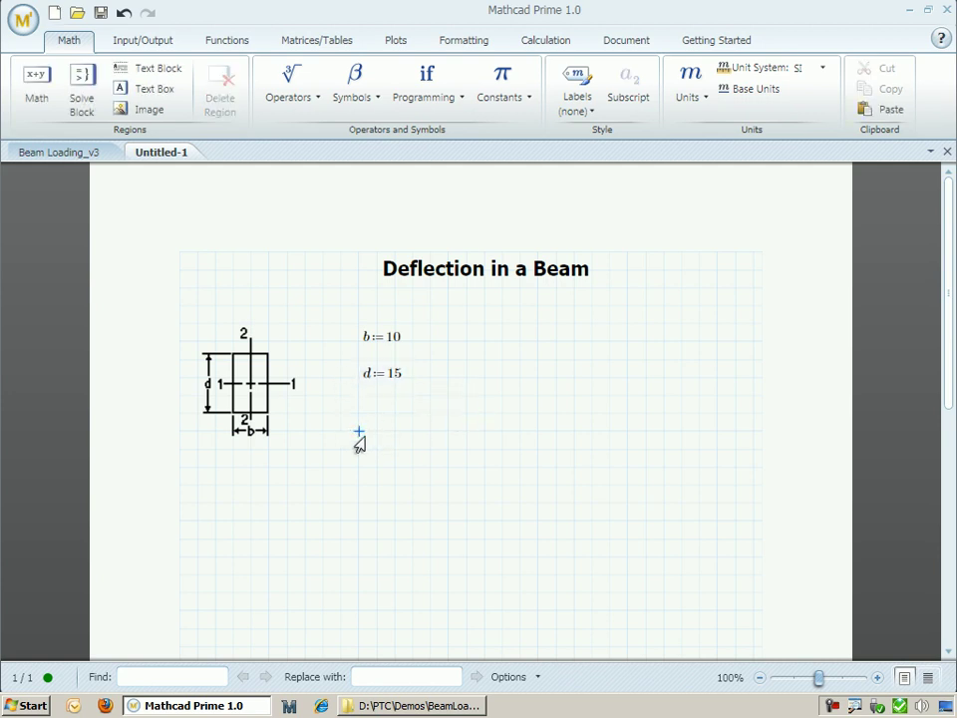
{"action": "type", "text": "I:1/12"}
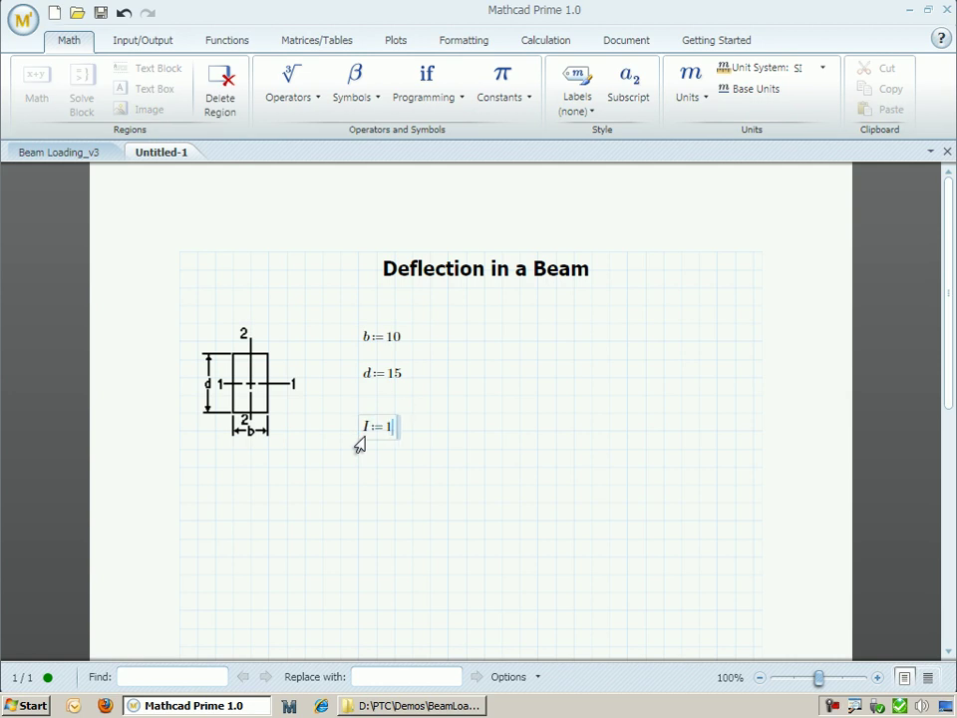
{"action": "key", "text": "space"}
{"action": "type", "text": "*b*"}
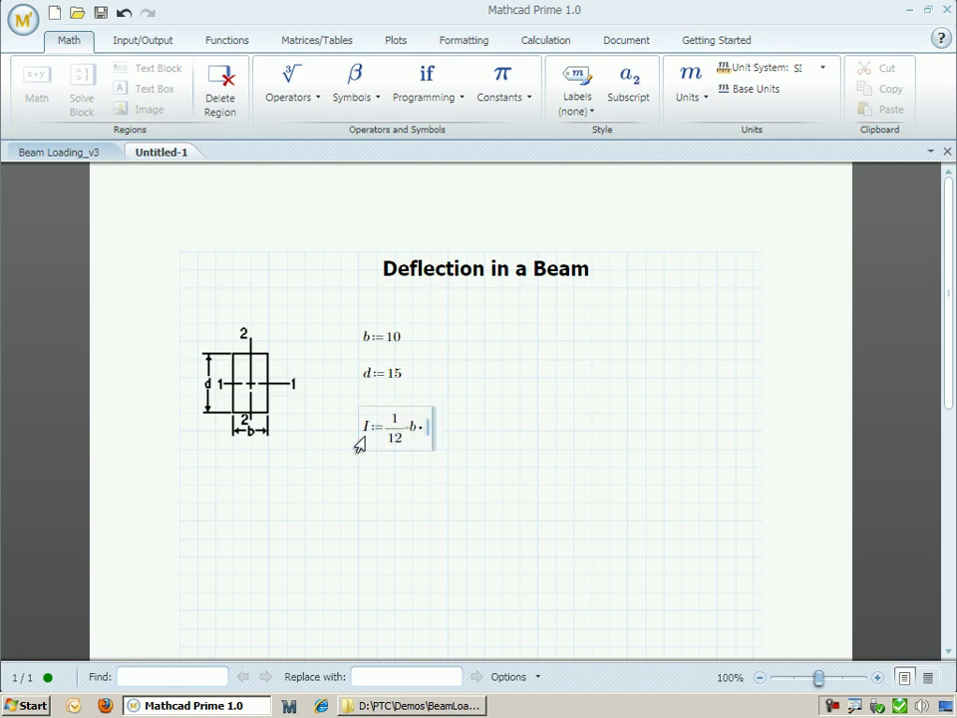
{"action": "type", "text": "d^3=2.813·10^3"}
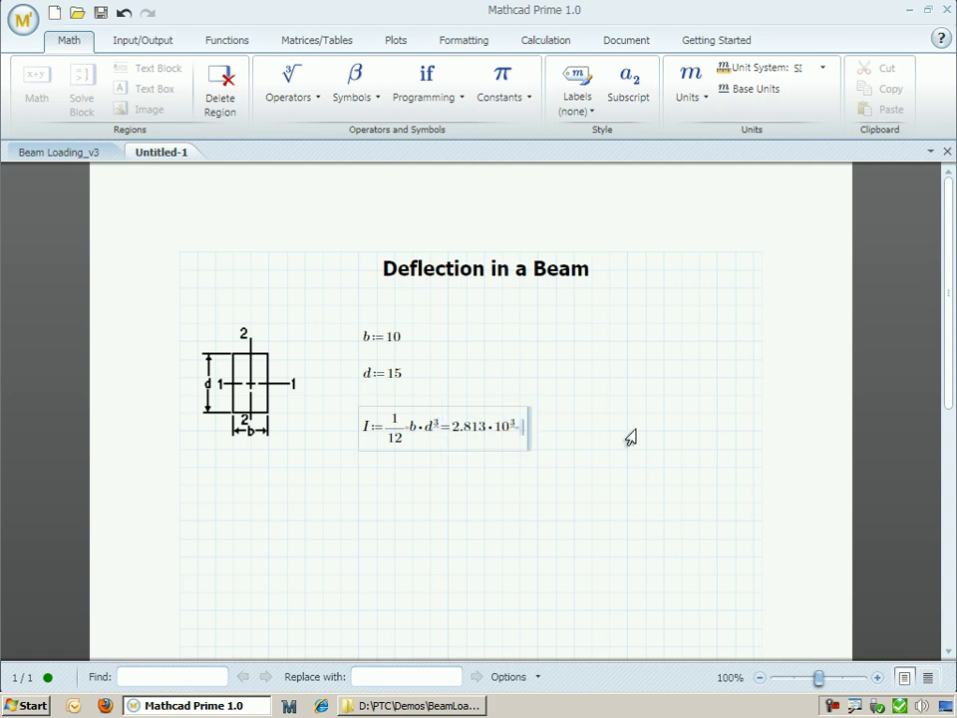
Change b's value from 10 to 12 so I recalculates
{"action": "left_click", "coordinate": [392, 339]}
{"action": "key", "text": "Left"}
{"action": "key", "text": "BackSpace"}
{"action": "type", "text": "2"}
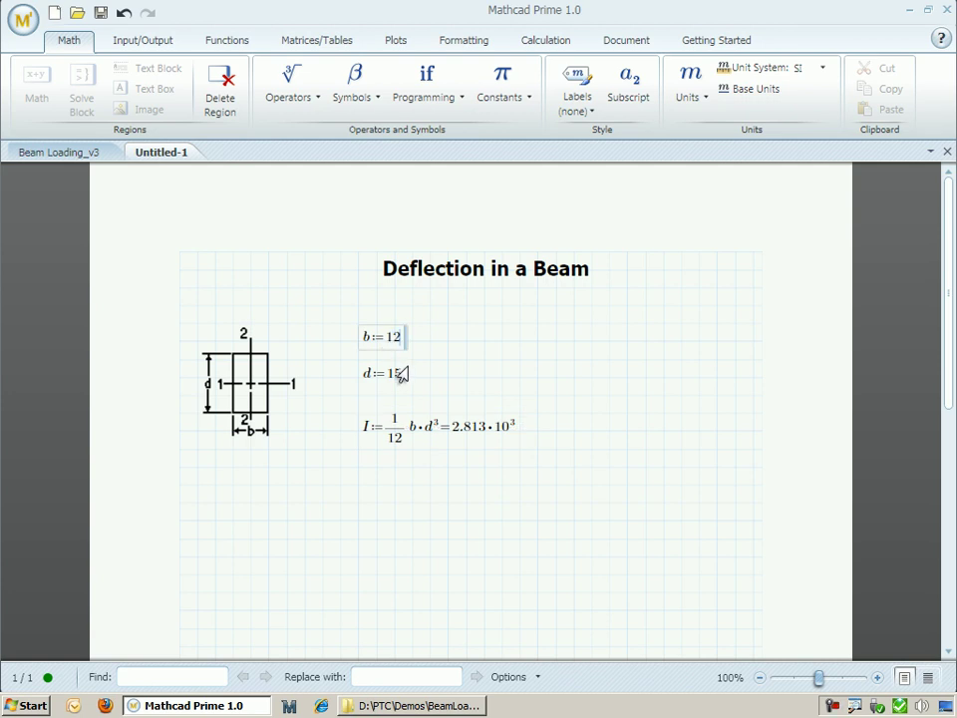
{"action": "left_click", "coordinate": [441, 366]}
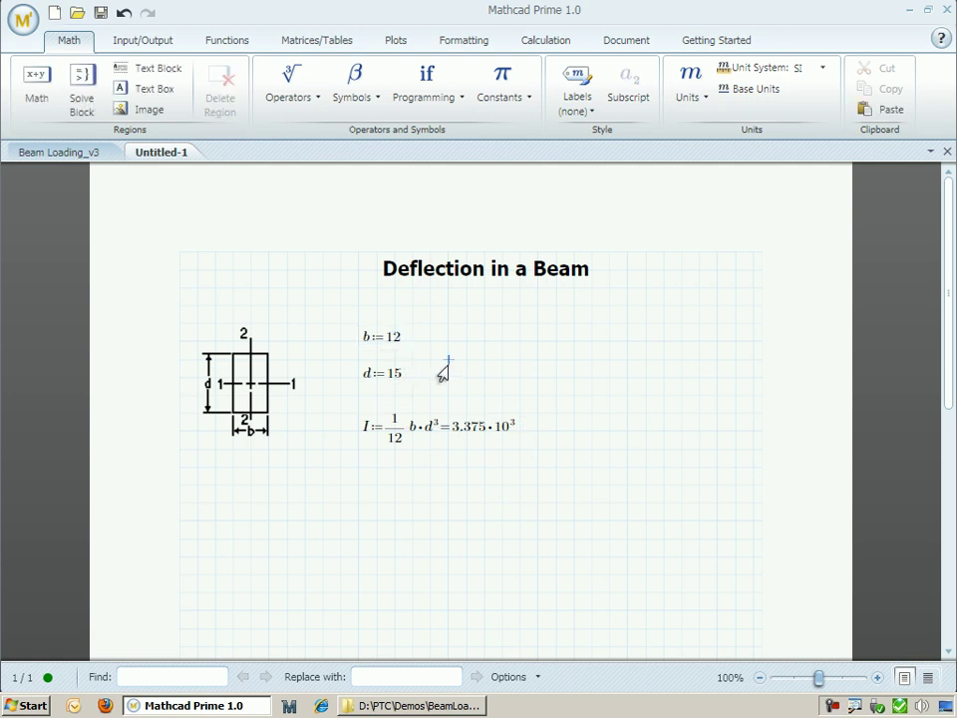
Give b and d centimetre units, making I equal 3.375·10⁻⁵ m⁴
{"action": "left_click", "coordinate": [394, 344]}
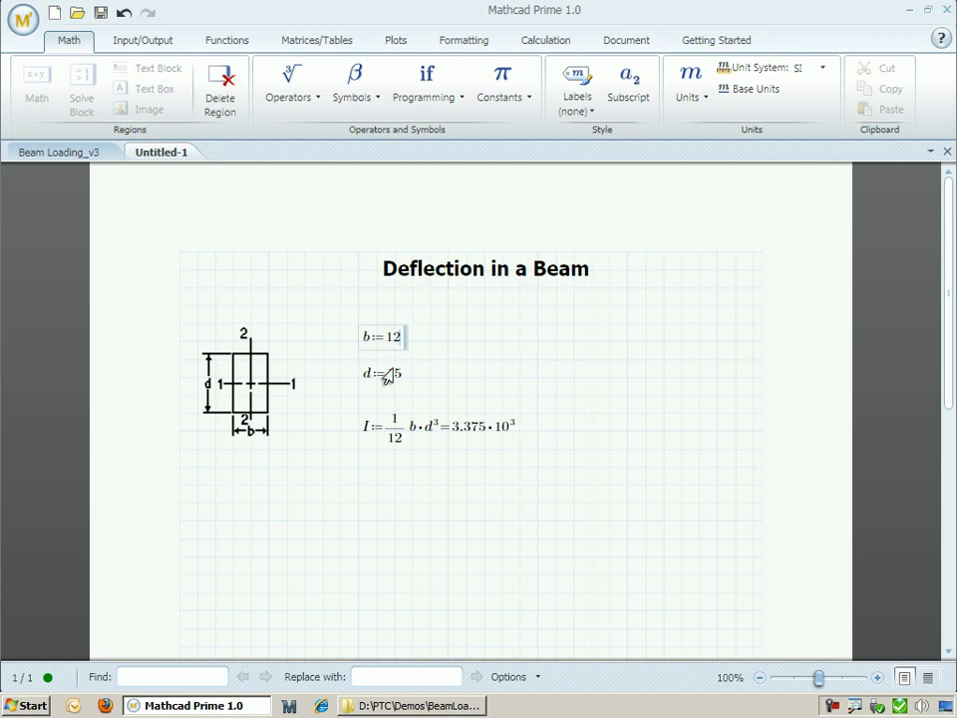
{"action": "type", "text": "cm"}
{"action": "left_click", "coordinate": [378, 389]}
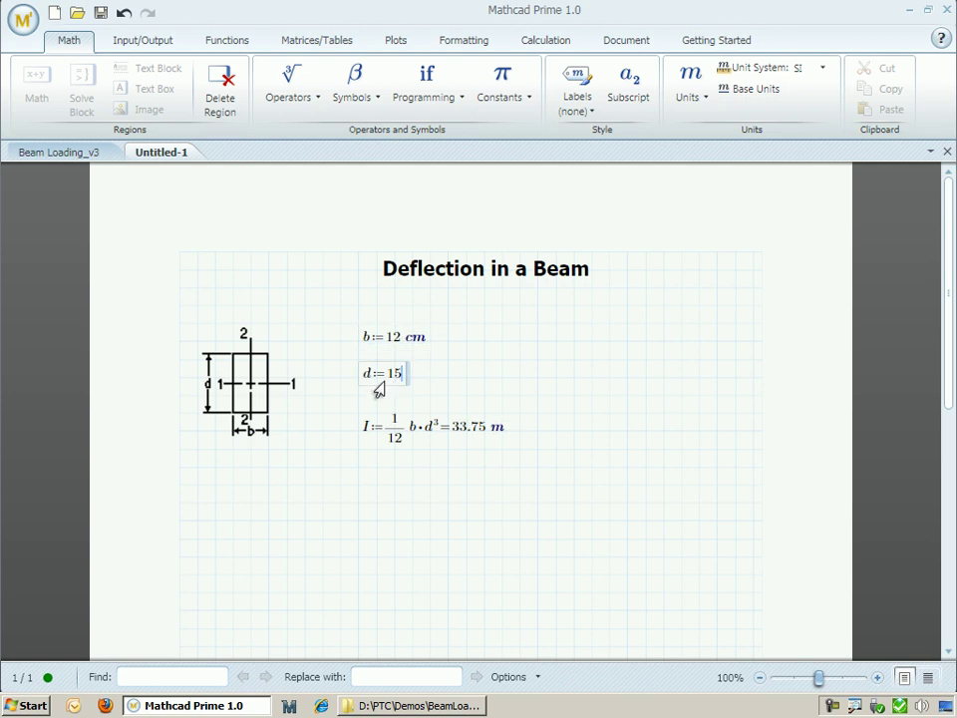
{"action": "type", "text": "cm"}
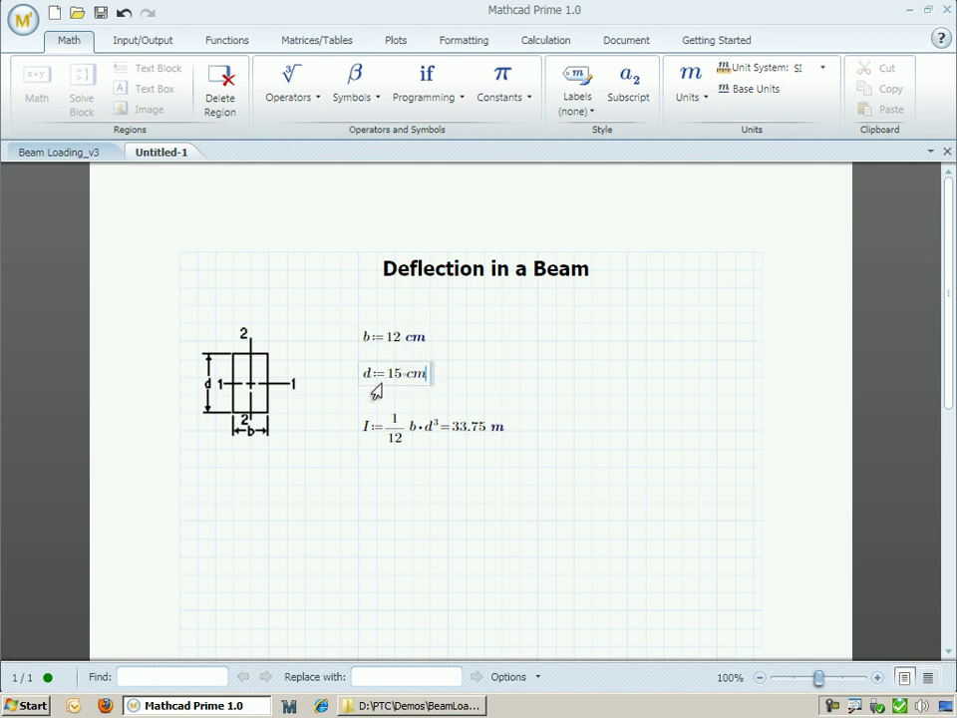
{"action": "left_click", "coordinate": [531, 388]}
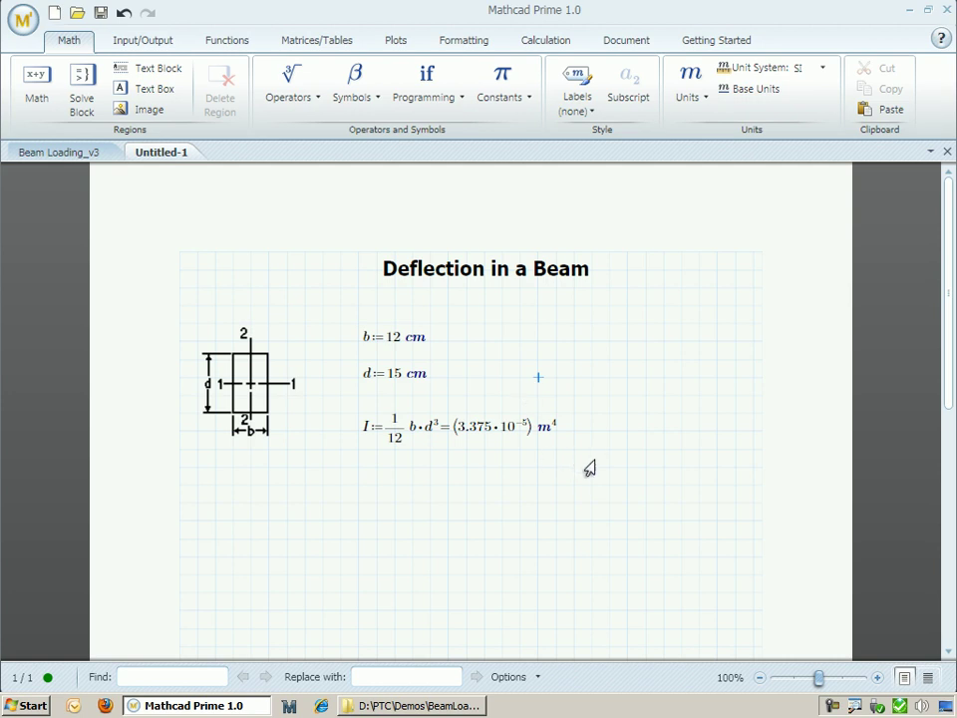
Define E := 200 GPa beneath the I calculation
{"action": "left_click", "coordinate": [357, 504]}
{"action": "type", "text": "E:="}
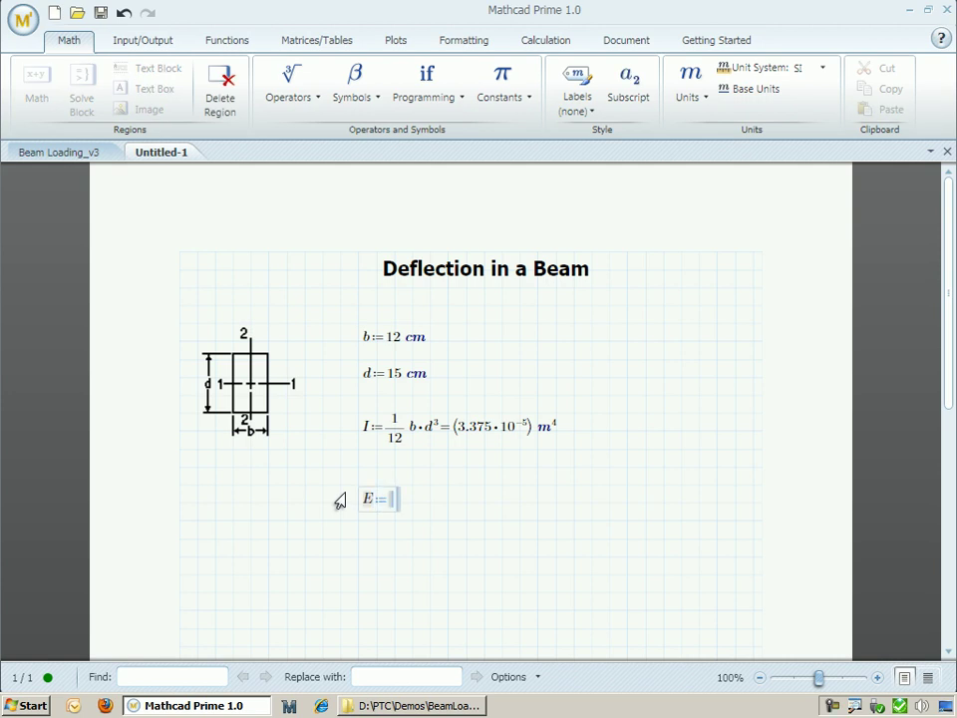
{"action": "type", "text": "200·GPa"}
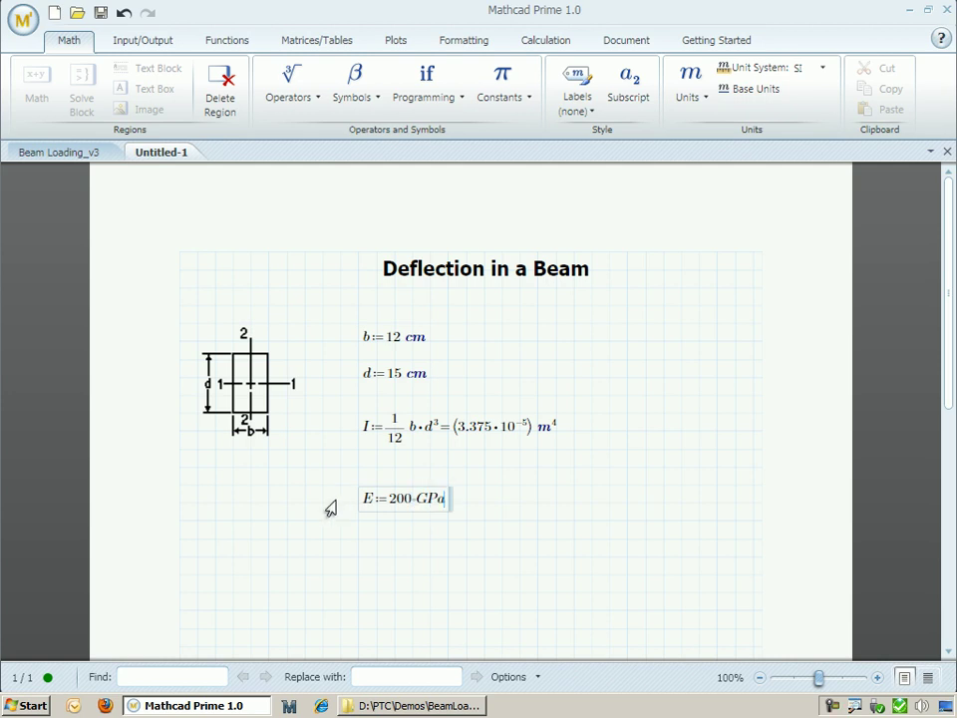
{"action": "left_click", "coordinate": [486, 546]}
{"action": "left_click_drag", "start_coordinate": [499, 541], "coordinate": [337, 485]}
{"action": "left_click", "coordinate": [376, 520]}
{"action": "left_click", "coordinate": [199, 522]}
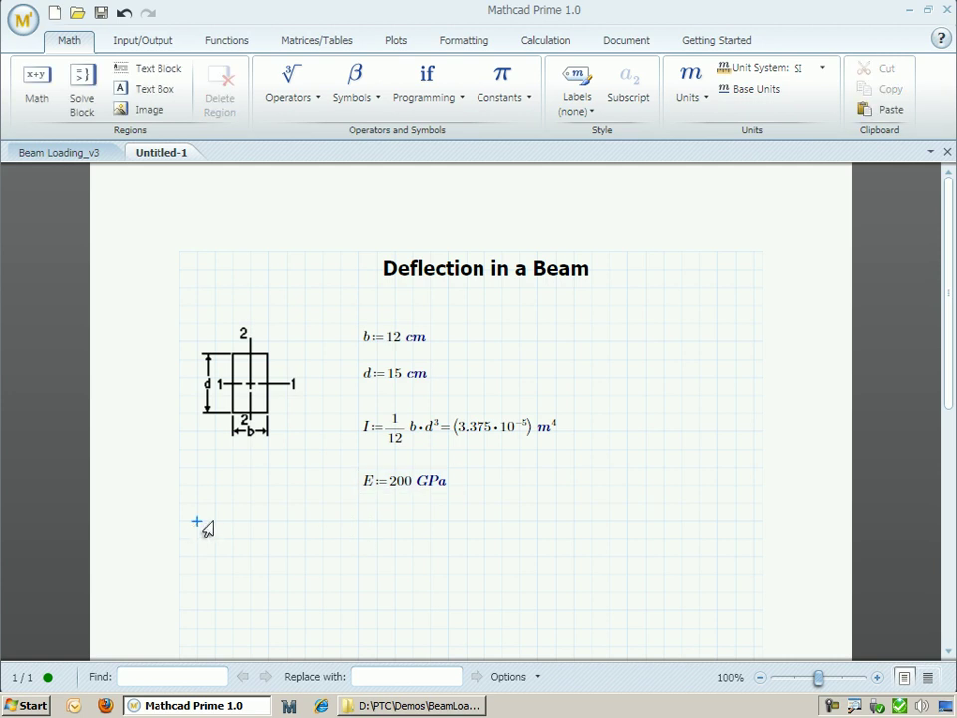
Insert the beam loading diagram from the BeamLoading folder, shrink it and nudge it left
{"action": "left_click", "coordinate": [131, 115]}
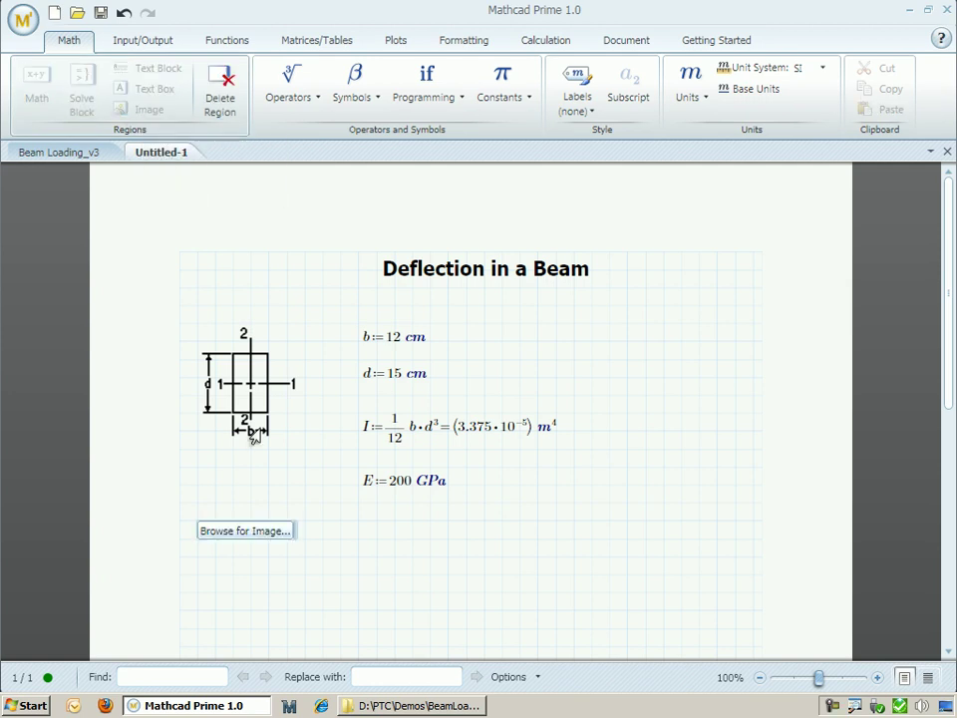
{"action": "left_click", "coordinate": [208, 529]}
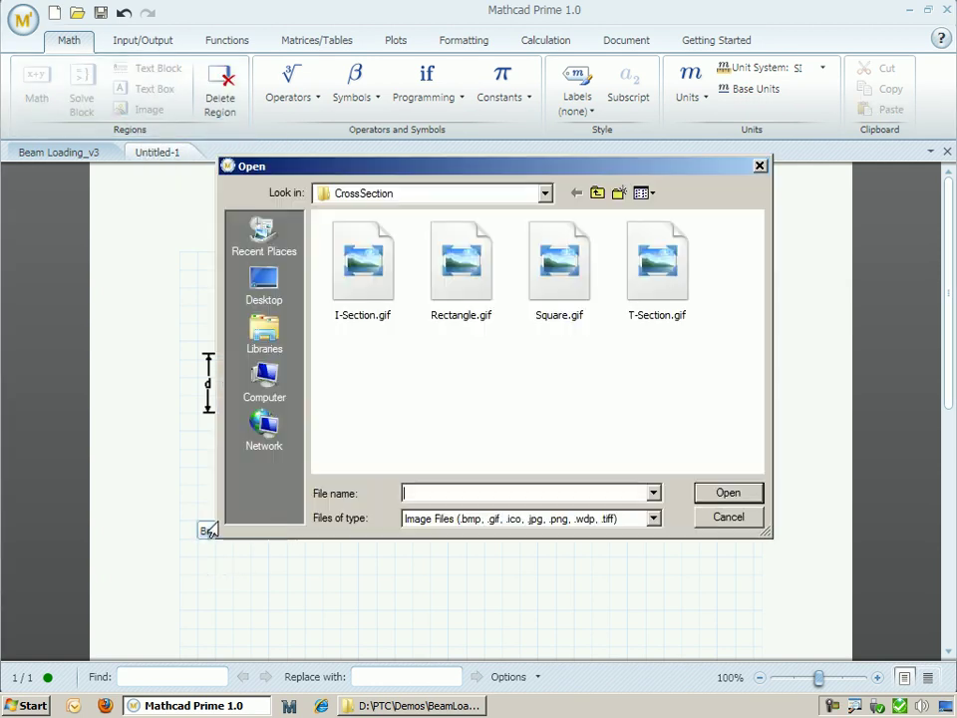
{"action": "left_click", "coordinate": [598, 192]}
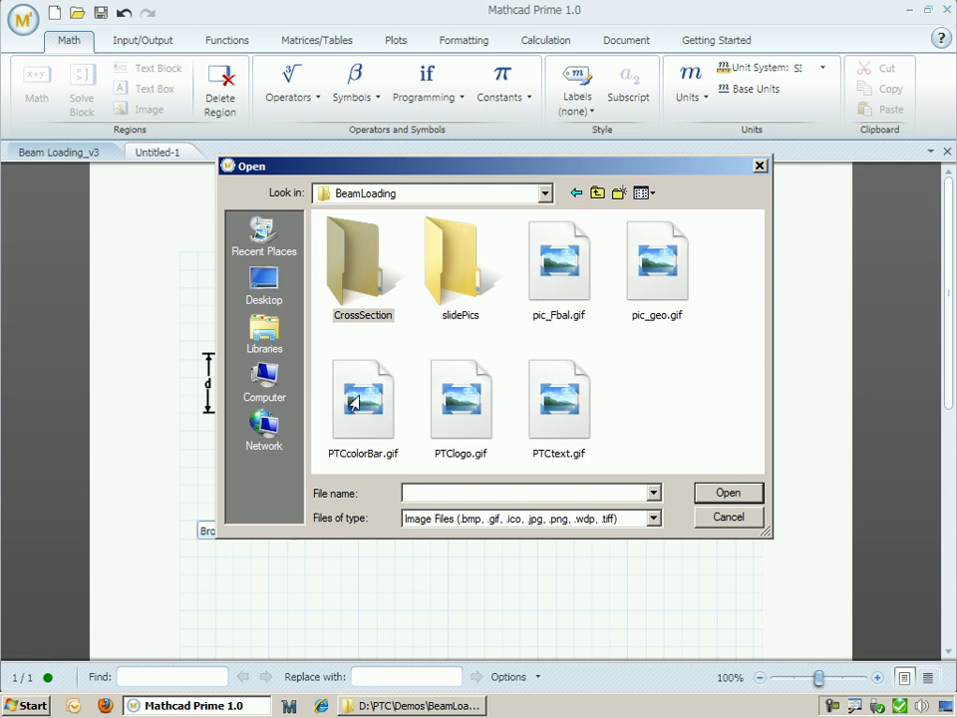
{"action": "double_click", "coordinate": [634, 279]}
{"action": "left_click_drag", "start_coordinate": [694, 546], "coordinate": [552, 554]}
{"action": "left_click", "coordinate": [616, 533]}
{"action": "left_click_drag", "start_coordinate": [514, 500], "coordinate": [496, 500]}
Define W := 100 N, L := 15 m and a := 11 m beside the beam diagram
{"action": "left_click", "coordinate": [578, 466]}
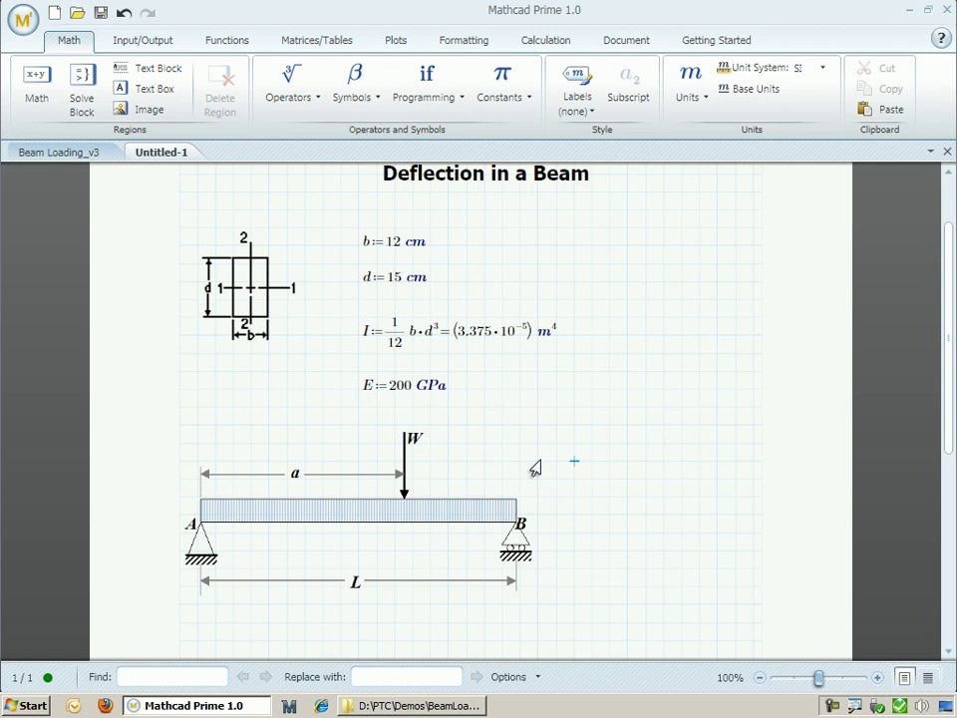
{"action": "type", "text": "W:="}
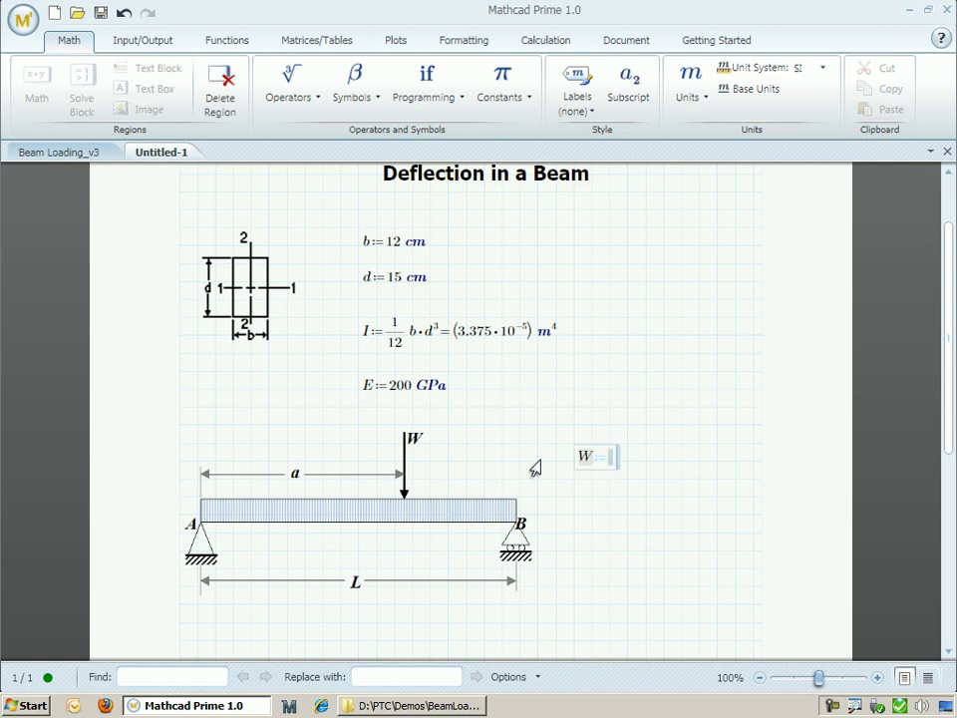
{"action": "type", "text": "100*N"}
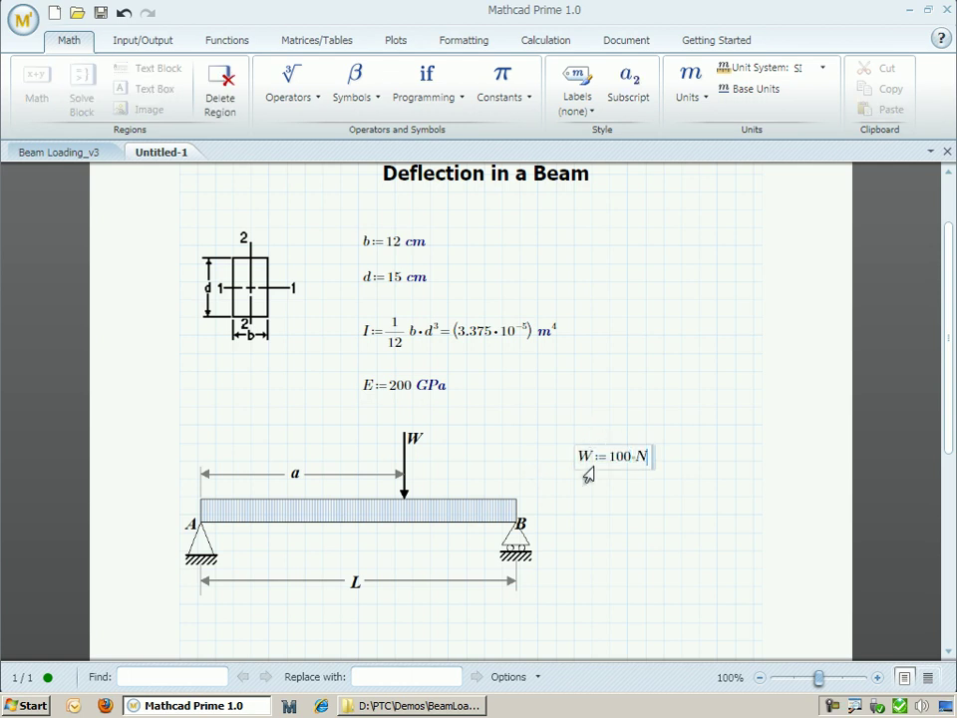
{"action": "left_click", "coordinate": [581, 516]}
{"action": "left_click", "coordinate": [573, 513]}
{"action": "type", "text": "L:15*m"}
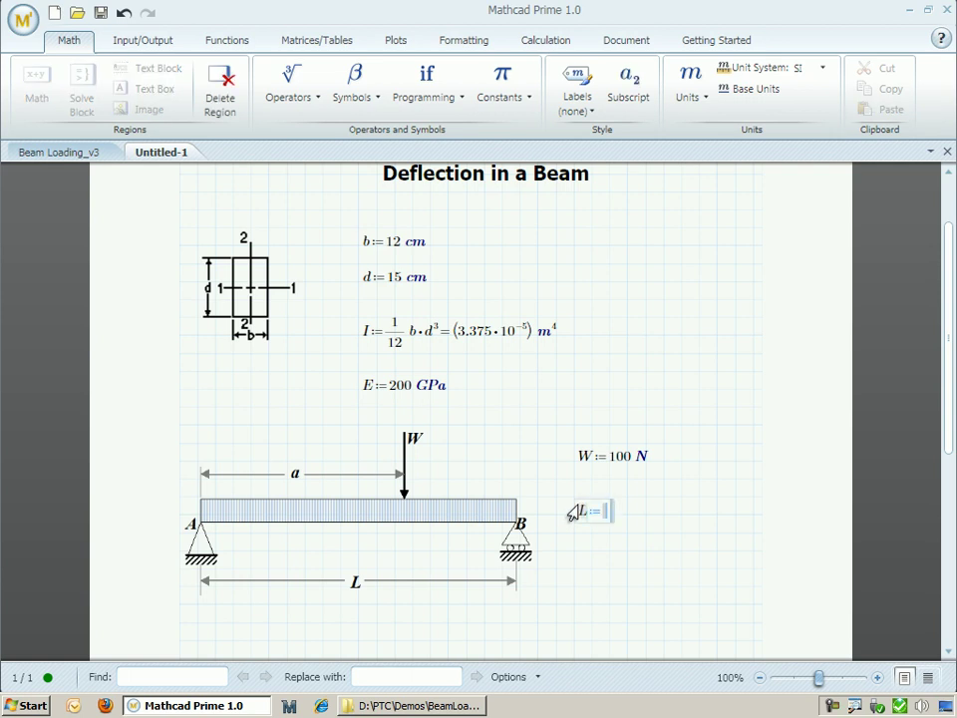
{"action": "left_click", "coordinate": [572, 568]}
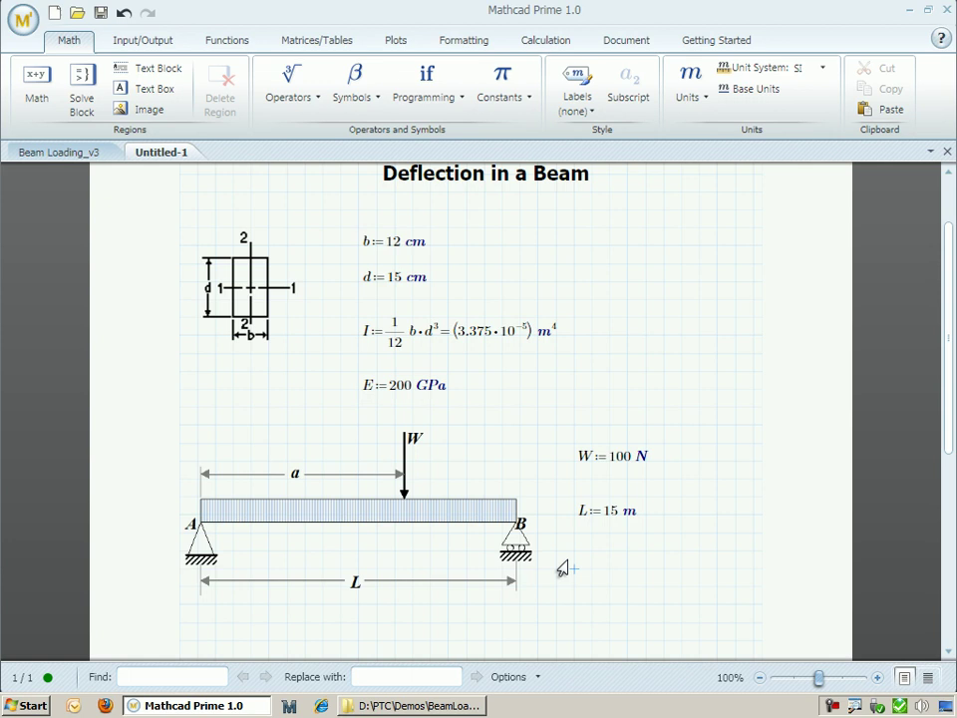
{"action": "type", "text": "a:="}
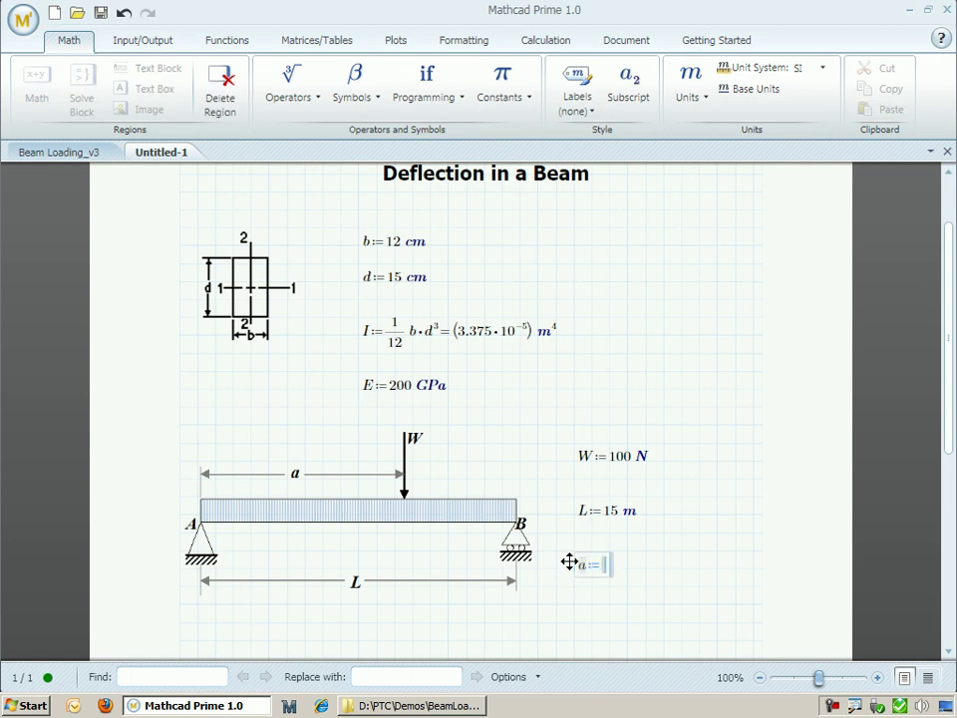
{"action": "type", "text": "11*m"}
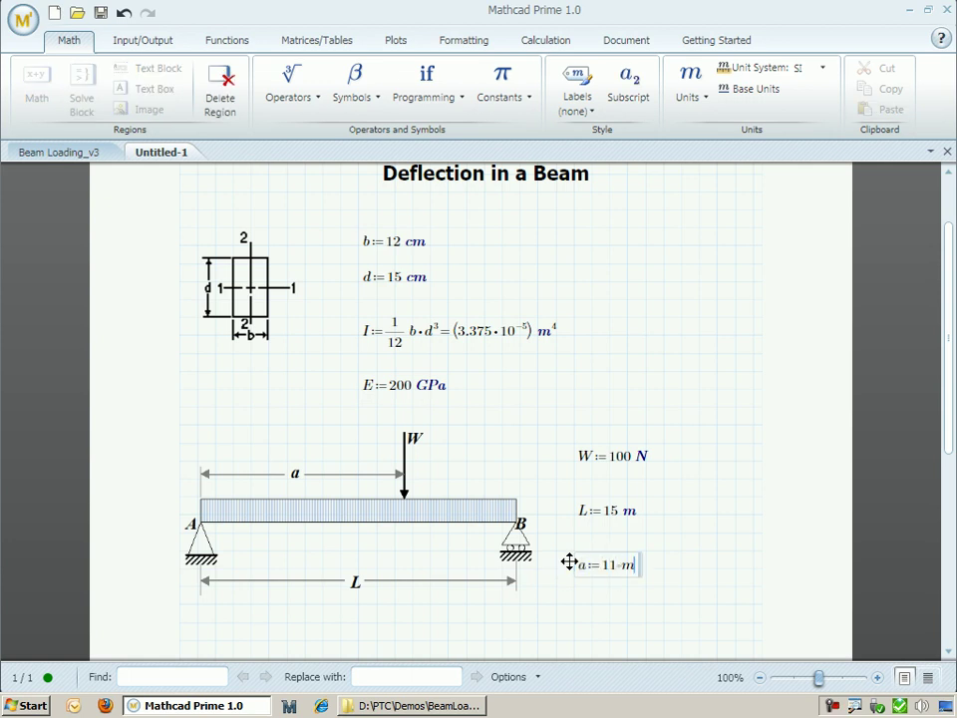
{"action": "left_click", "coordinate": [573, 604]}
{"action": "scroll", "coordinate": [572, 604], "scroll_direction": "down", "scroll_amount": 3}
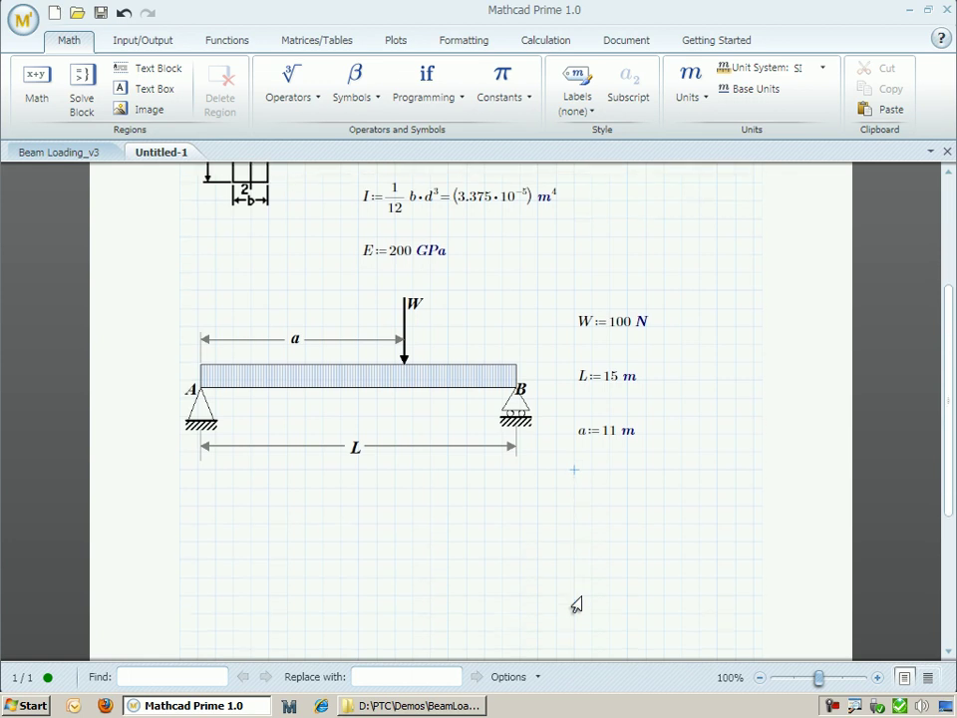
Add a 'Force' heading with pasted R_A and R_B formulas (26.667 N, 73.333 N)
{"action": "left_click", "coordinate": [185, 532]}
{"action": "key", "text": "ctrl+t"}
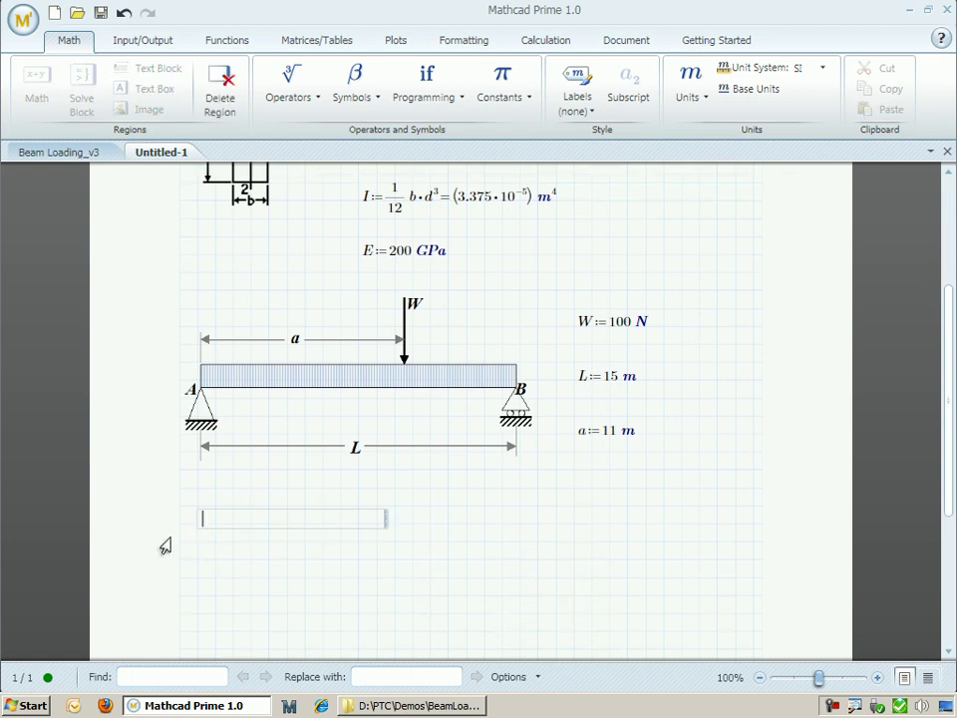
{"action": "type", "text": "Force"}
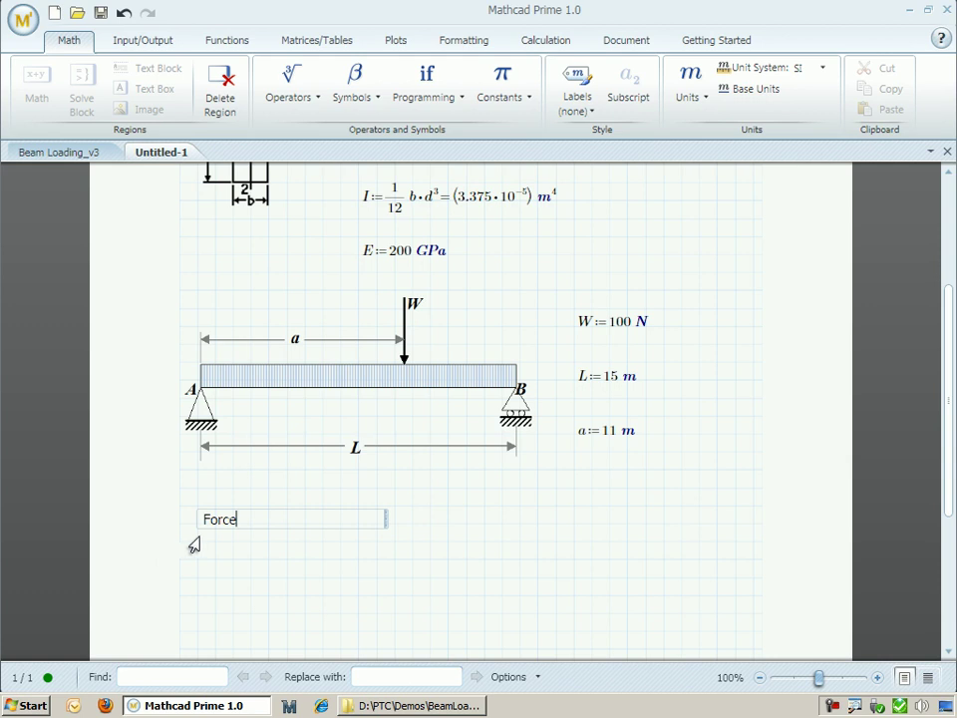
{"action": "left_click", "coordinate": [212, 576]}
{"action": "key", "text": "ctrl+v"}
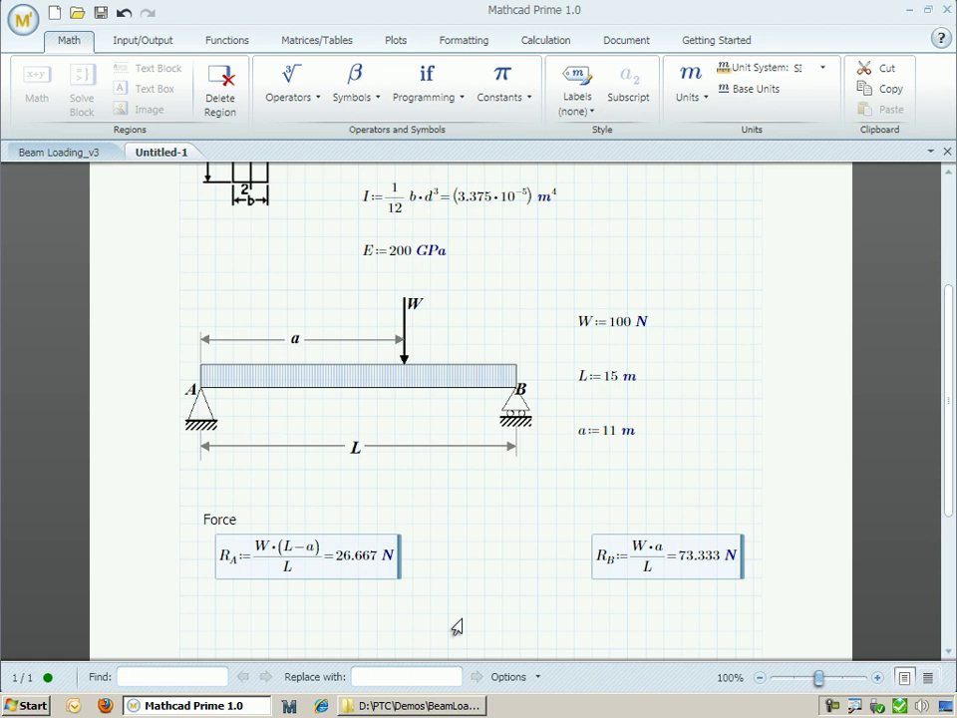
{"action": "left_click_drag", "start_coordinate": [632, 529], "coordinate": [579, 529]}
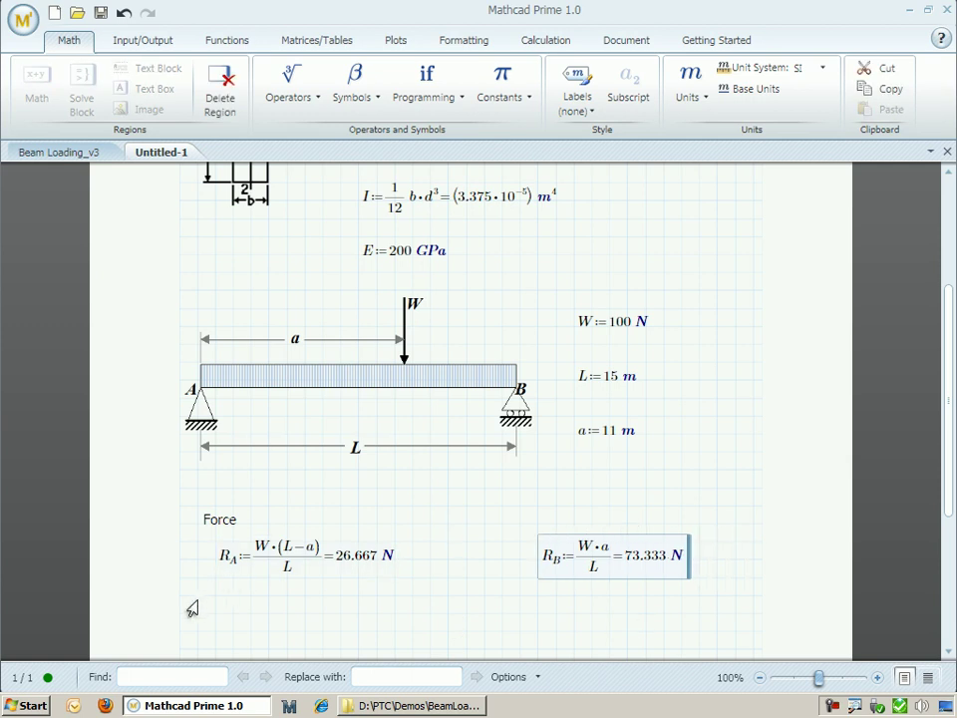
{"action": "left_click", "coordinate": [195, 597]}
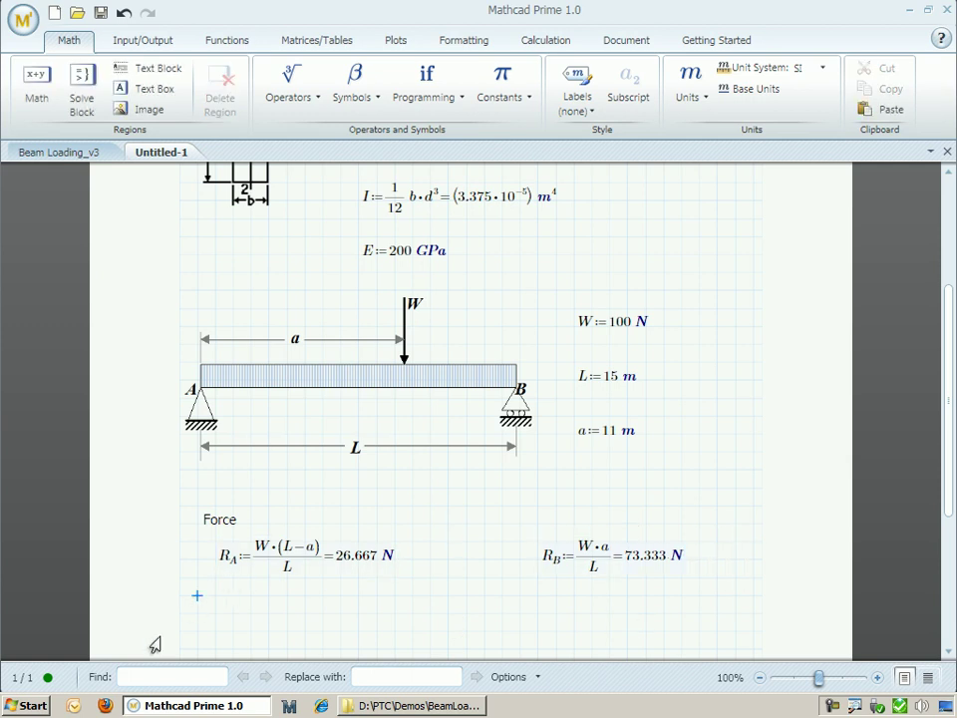
Add a 'Shear' heading with V(x) := R_A − (x>a)·W beneath it
{"action": "type", "text": "V"}
{"action": "key", "text": "BackSpace"}
{"action": "type", "text": "S"}
{"action": "key", "text": "BackSpace"}
{"action": "key", "text": "BackSpace"}
{"action": "key", "text": "ctrl+t"}
{"action": "type", "text": "Shear"}
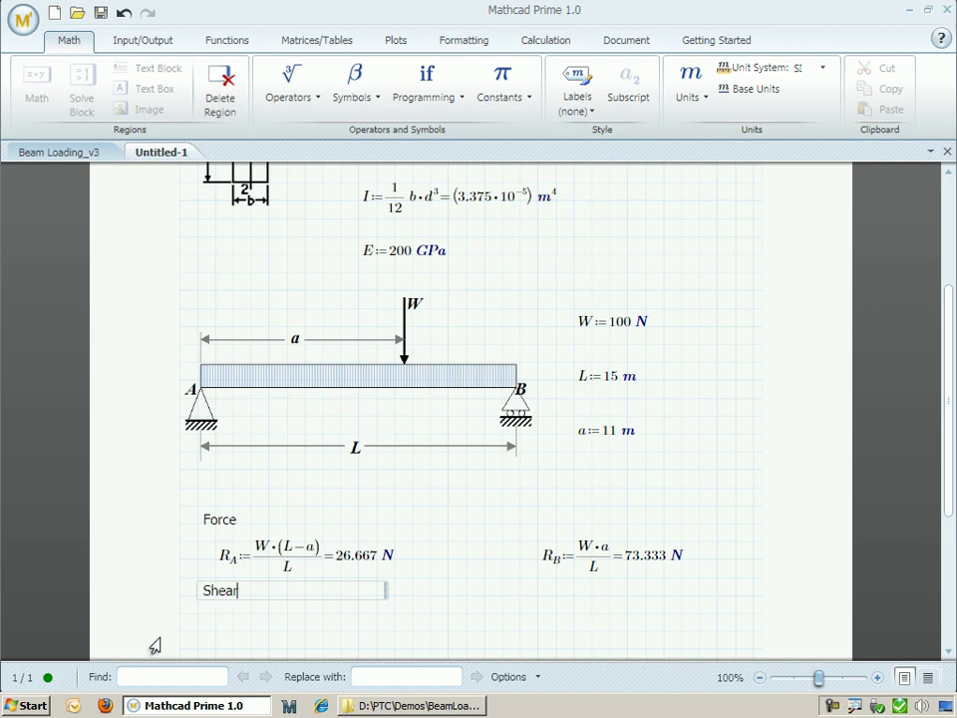
{"action": "left_click", "coordinate": [230, 631]}
{"action": "type", "text": "V(x):R.A -(x>a)*W"}
{"action": "key", "text": "Return"}
Add a 'Moment' heading with M(x) := R_A·x + (x>a)·W·(a−x), then a 'Deflection' heading
{"action": "key", "text": "Left"}
{"action": "key", "text": "Left"}
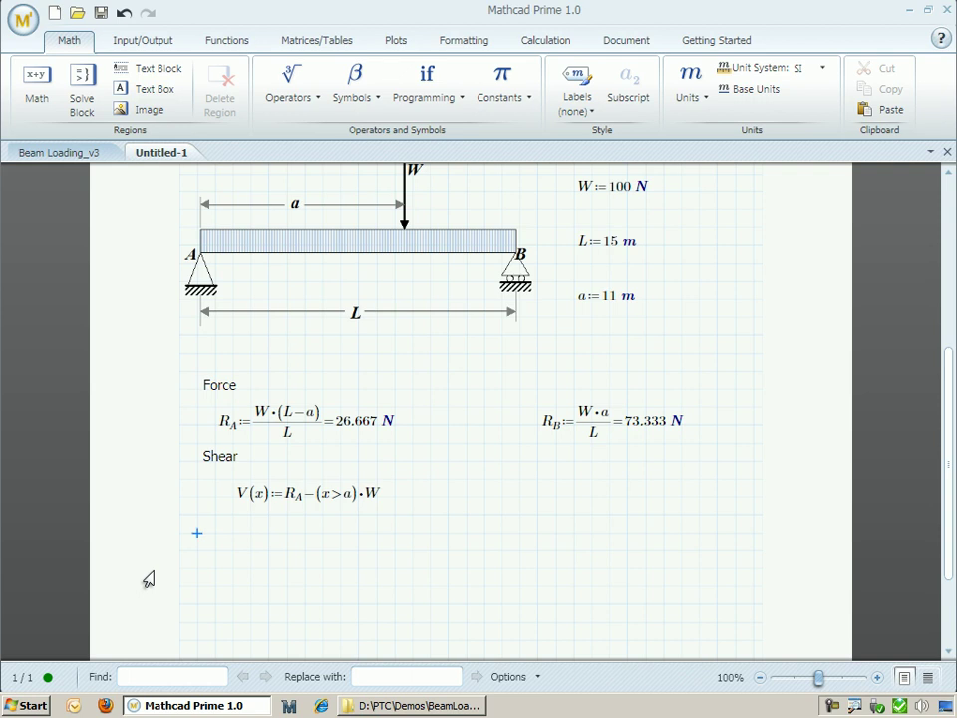
{"action": "key", "text": "ctrl+t"}
{"action": "type", "text": "Moment"}
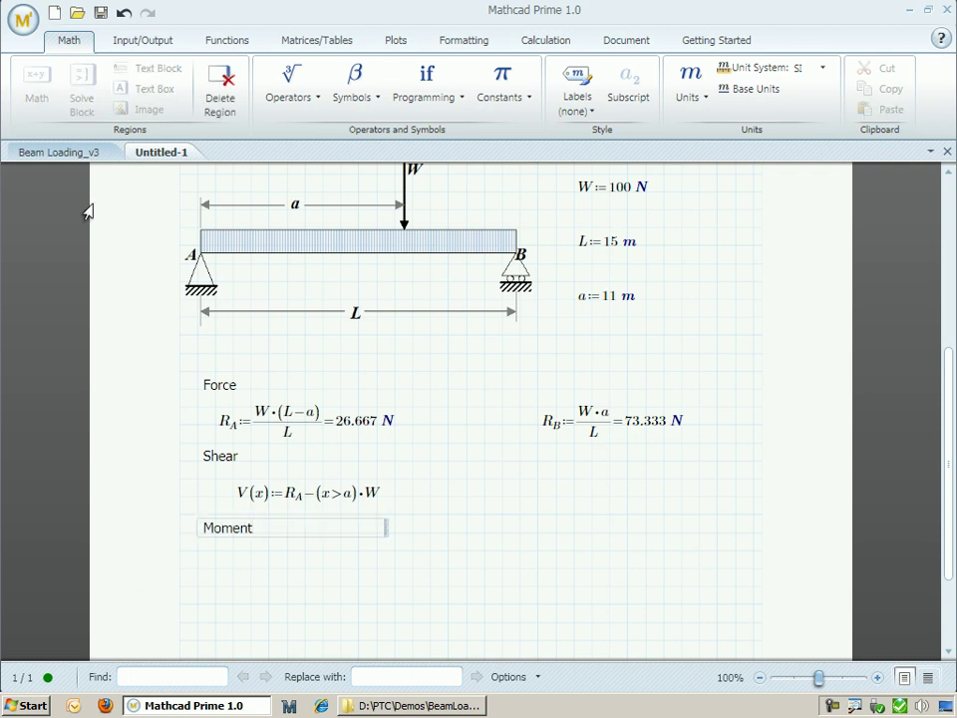
{"action": "left_click", "coordinate": [228, 557]}
{"action": "type", "text": "M(x):R.A x+(x>a) W*(a-x)"}
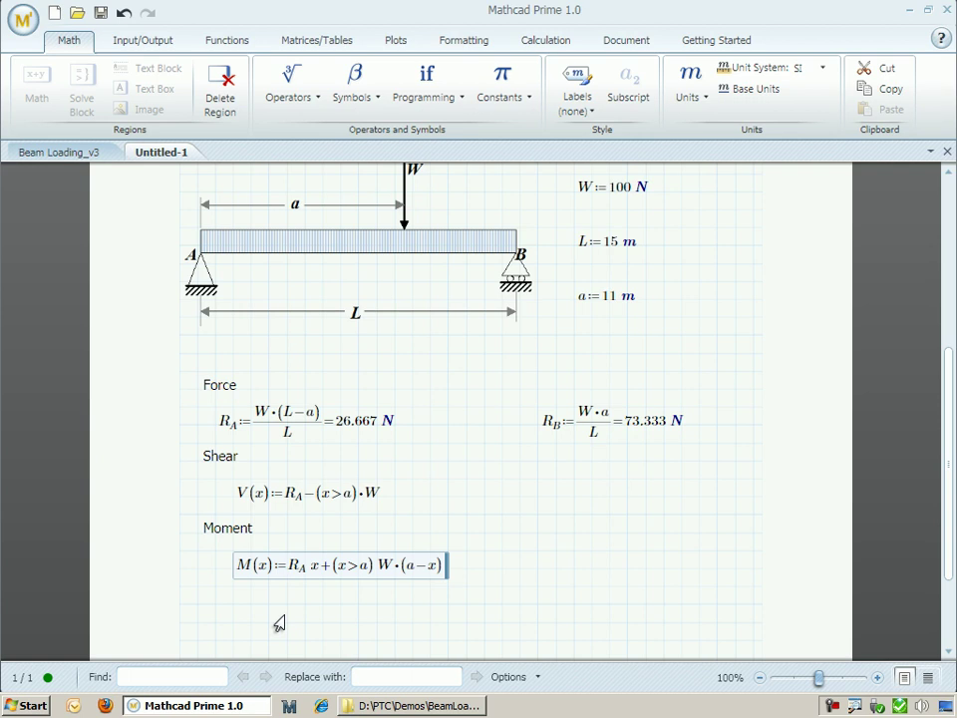
{"action": "key", "text": "Return"}
{"action": "key", "text": "Left"}
{"action": "key", "text": "Left"}
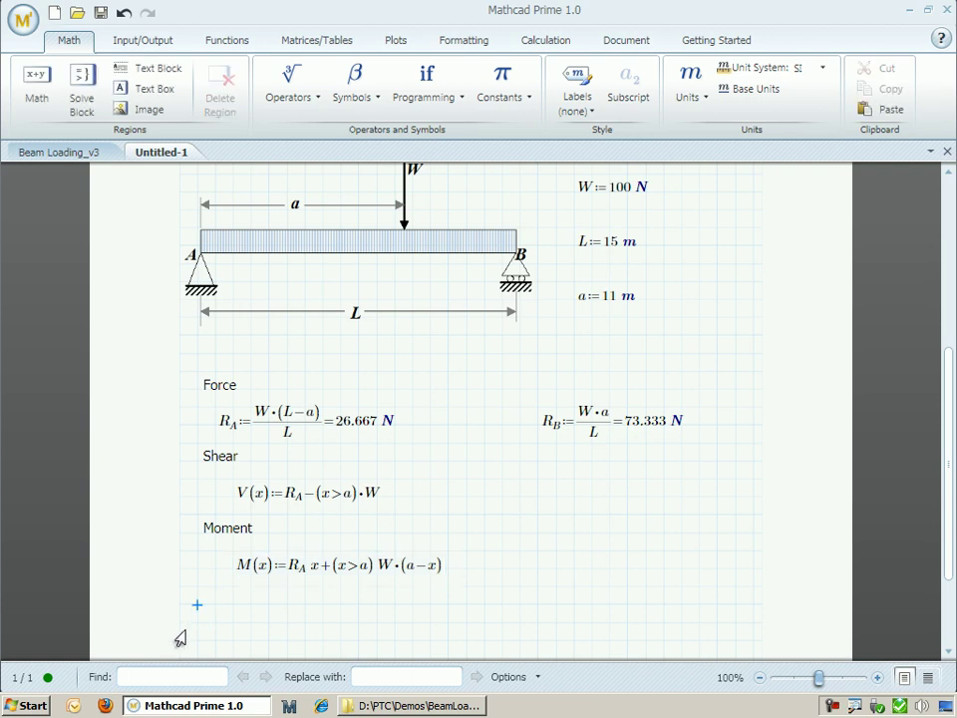
{"action": "key", "text": "ctrl+t"}
{"action": "type", "text": "Deflection"}
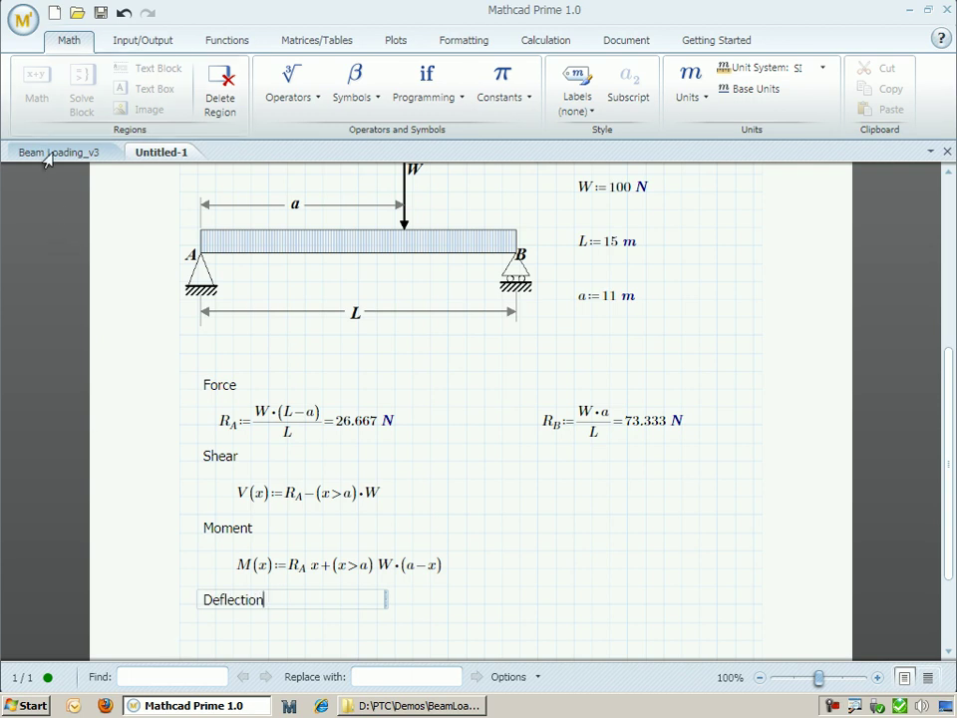
Paste the piecewise y(x) deflection equation under Deflection and nudge it up to align
{"action": "scroll", "coordinate": [213, 501], "scroll_direction": "down", "scroll_amount": 3}
{"action": "left_click", "coordinate": [215, 499]}
{"action": "key", "text": "ctrl+v"}
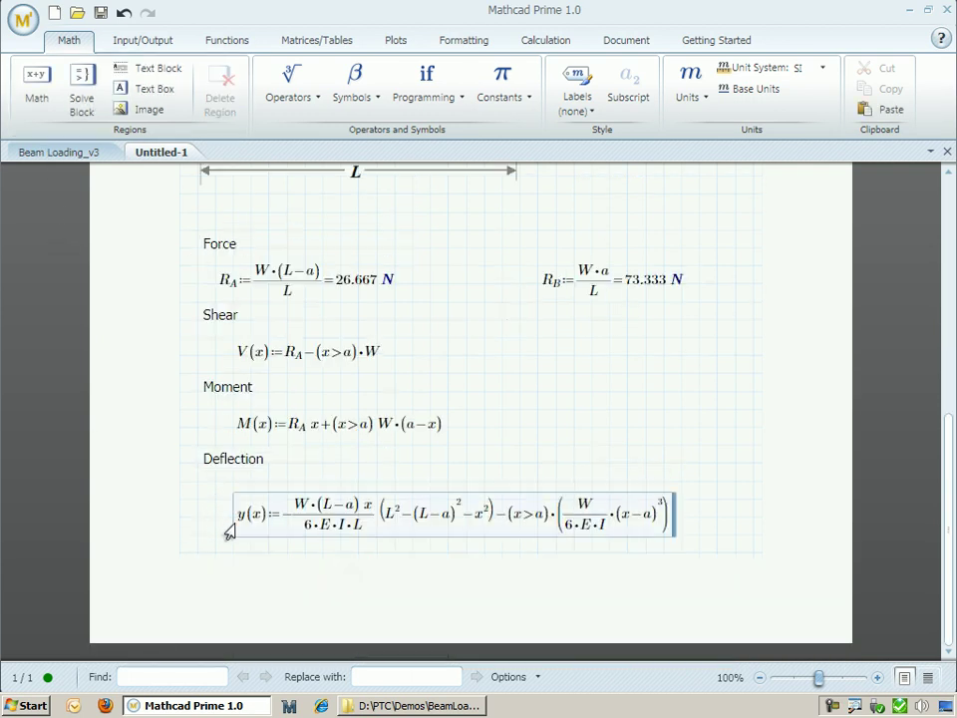
{"action": "left_click", "coordinate": [551, 466]}
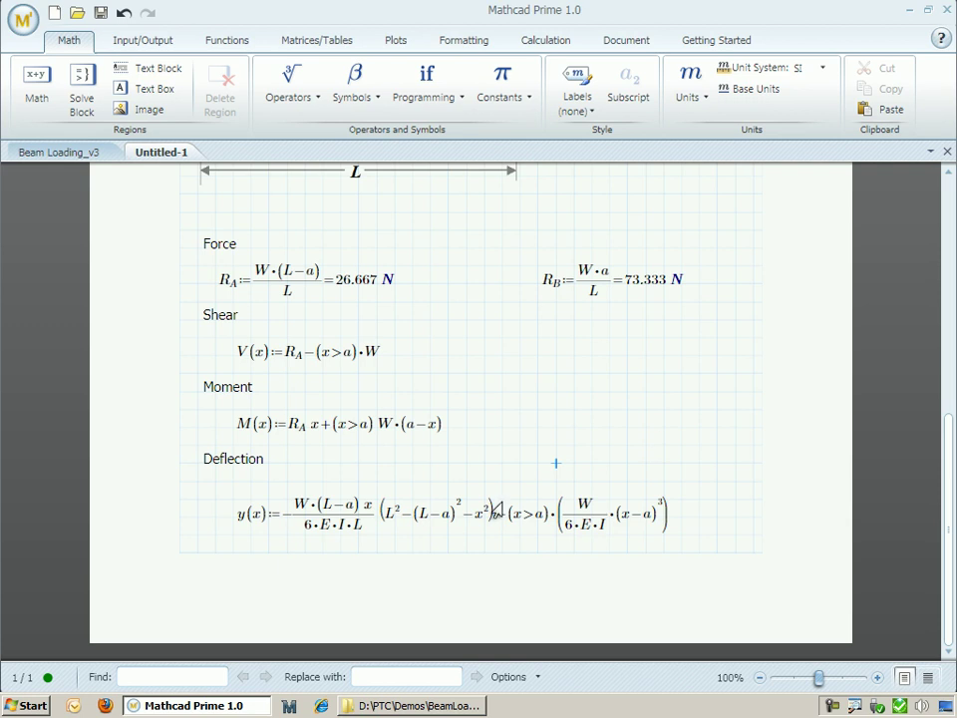
{"action": "left_click", "coordinate": [634, 496]}
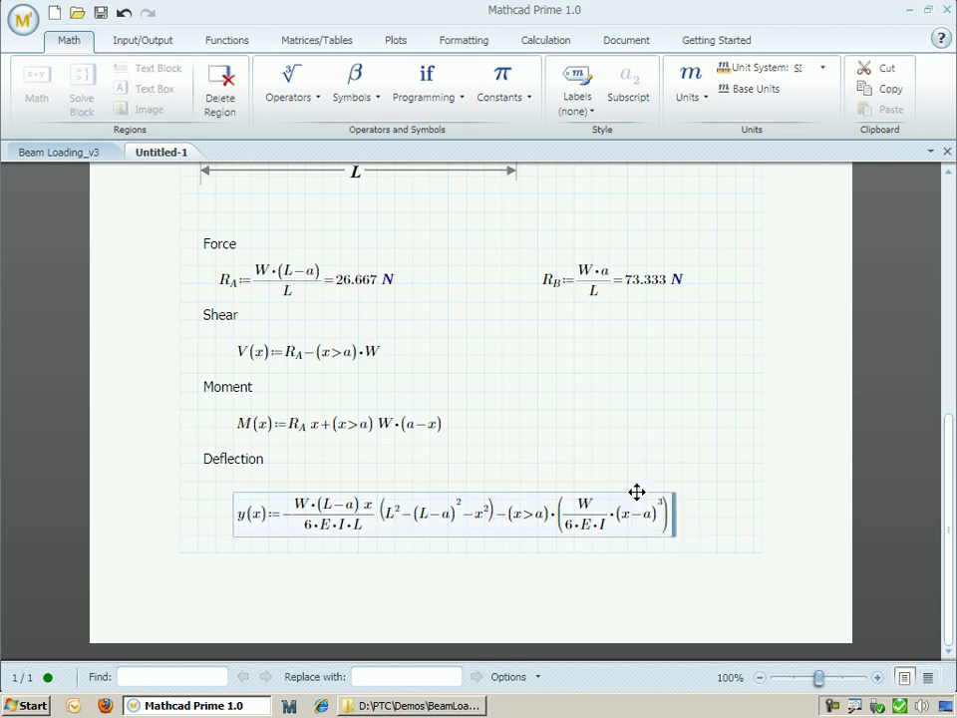
{"action": "left_click_drag", "start_coordinate": [634, 495], "coordinate": [634, 477]}
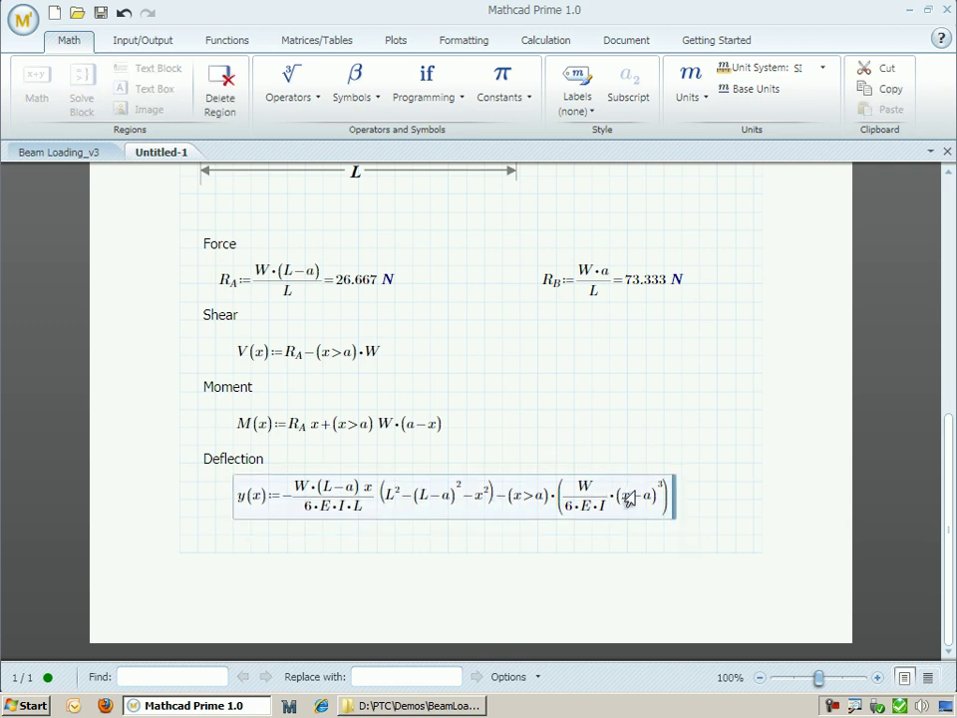
Move the Force, Shear, Moment and Deflection headings and the R_B equation left to align
{"action": "left_click", "coordinate": [187, 232]}
{"action": "left_click", "coordinate": [210, 257]}
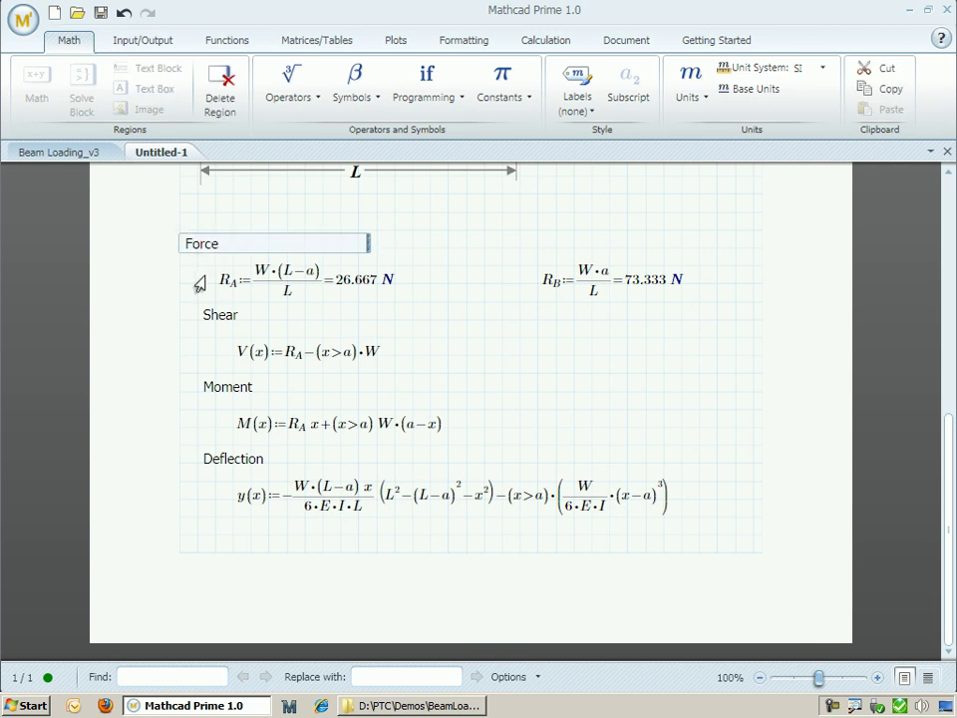
{"action": "left_click", "coordinate": [223, 321]}
{"action": "left_click", "coordinate": [175, 356]}
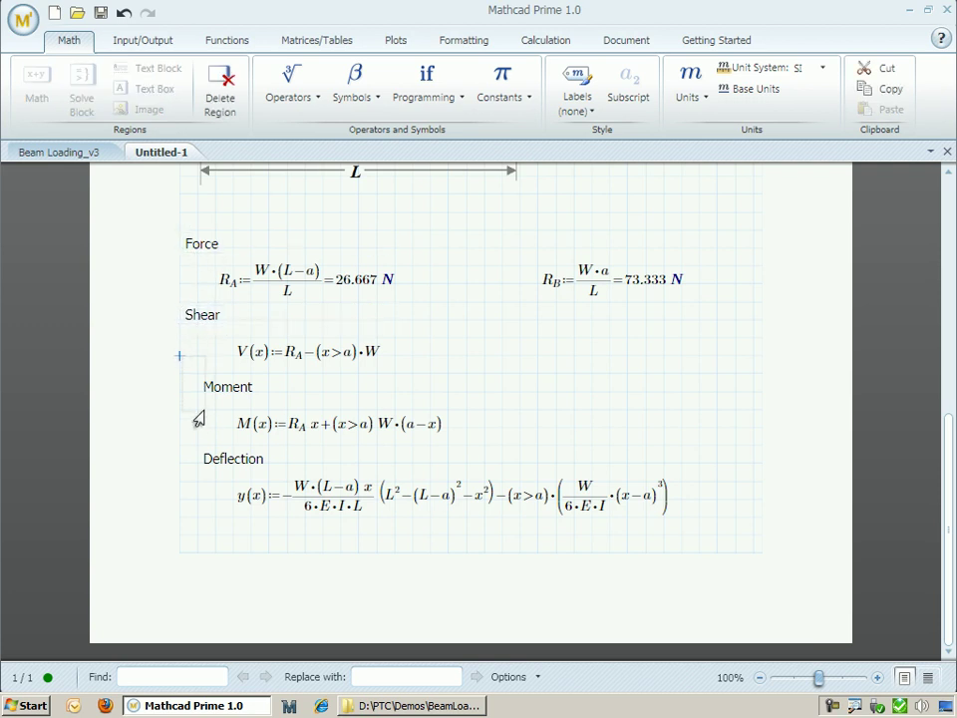
{"action": "left_click", "coordinate": [214, 387]}
{"action": "left_click", "coordinate": [255, 457]}
{"action": "left_click", "coordinate": [549, 387]}
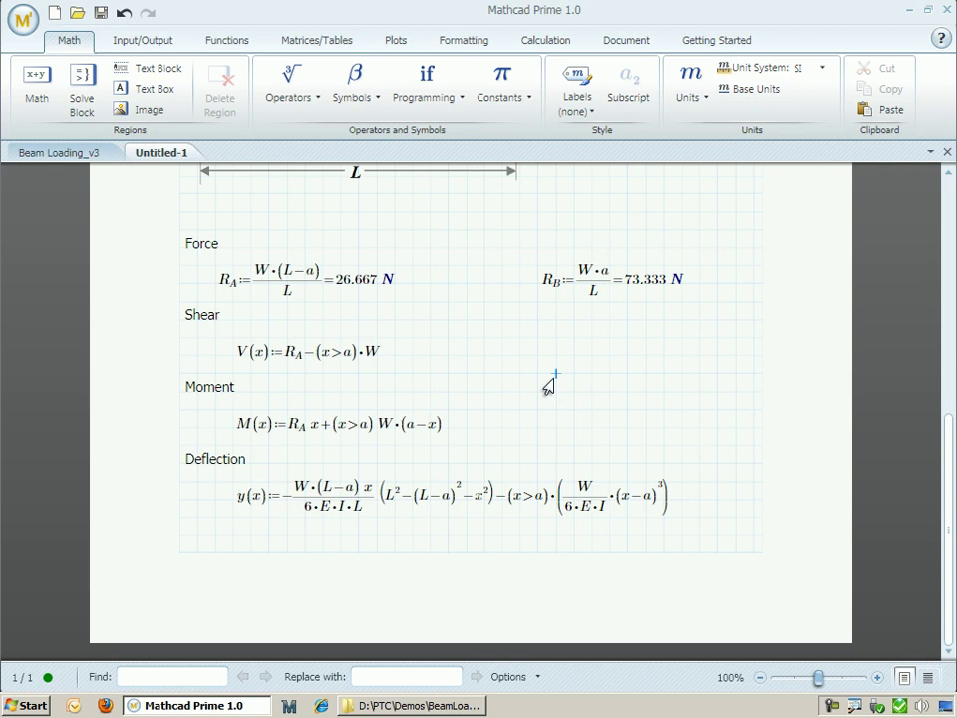
{"action": "left_click_drag", "start_coordinate": [574, 241], "coordinate": [678, 304]}
{"action": "left_click", "coordinate": [659, 382]}
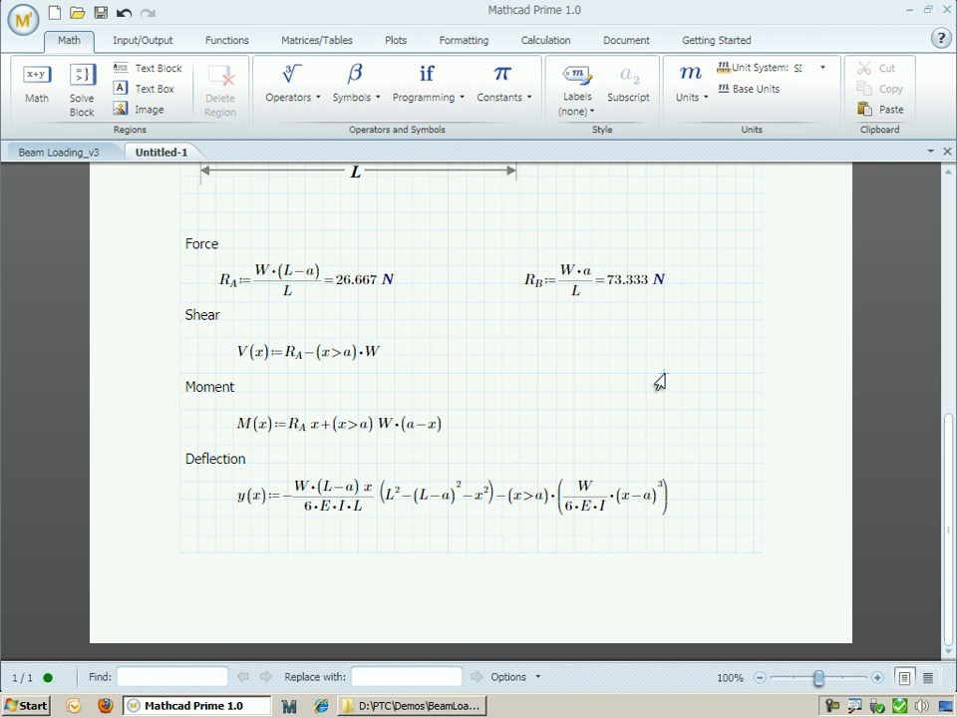
{"action": "scroll", "coordinate": [479, 556], "scroll_direction": "down", "scroll_amount": 2}
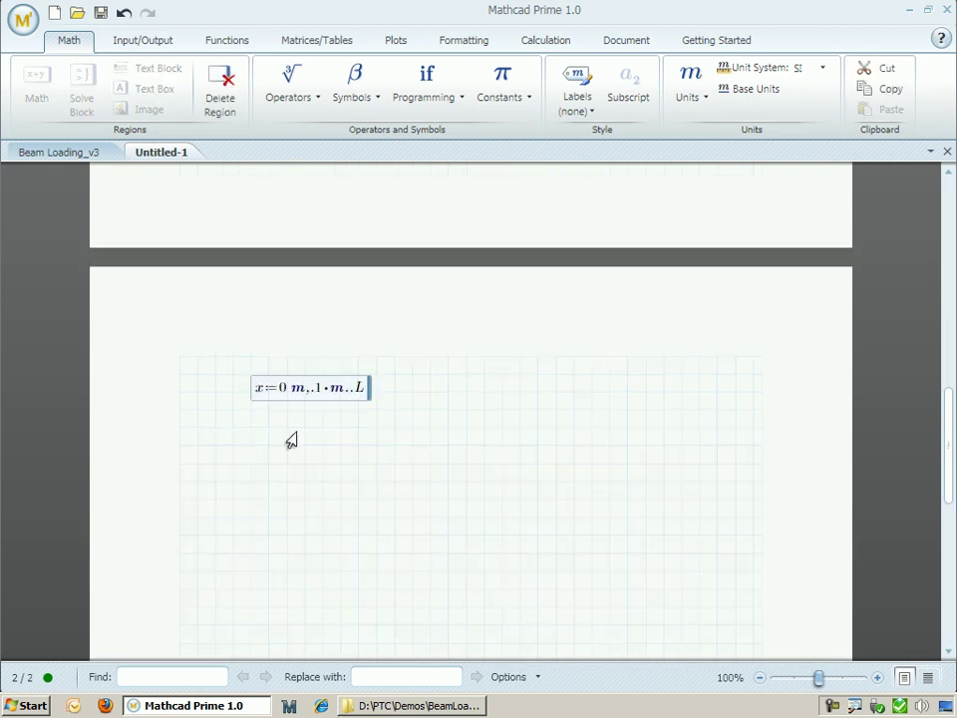
Insert an XY plot below the x range plotting shear V(x) against x
{"action": "left_click", "coordinate": [215, 428]}
{"action": "left_click", "coordinate": [394, 42]}
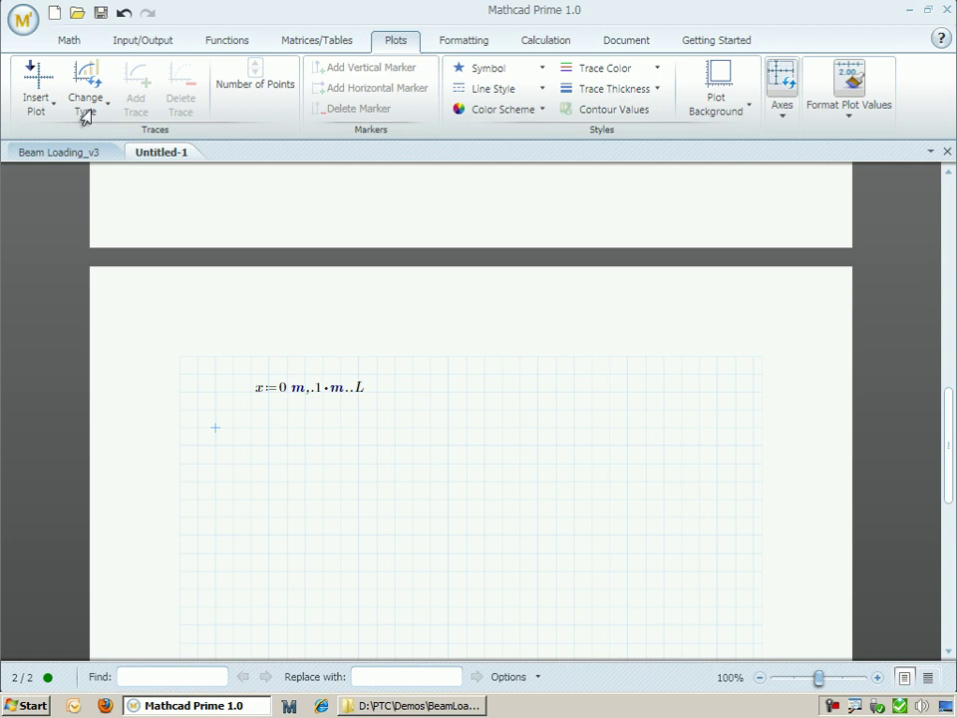
{"action": "left_click", "coordinate": [32, 110]}
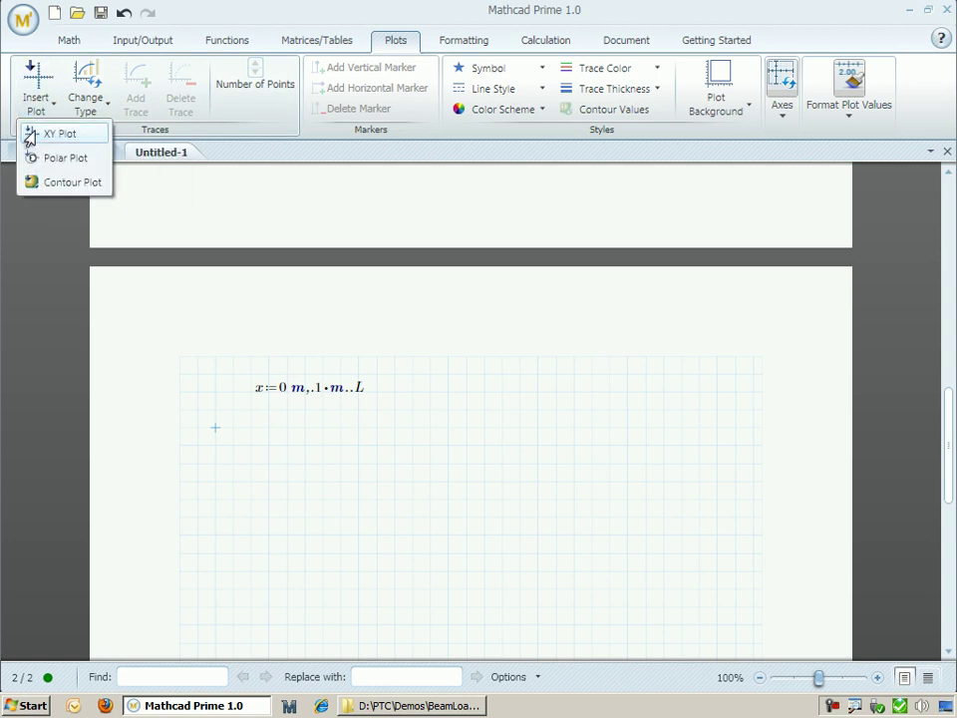
{"action": "left_click", "coordinate": [30, 134]}
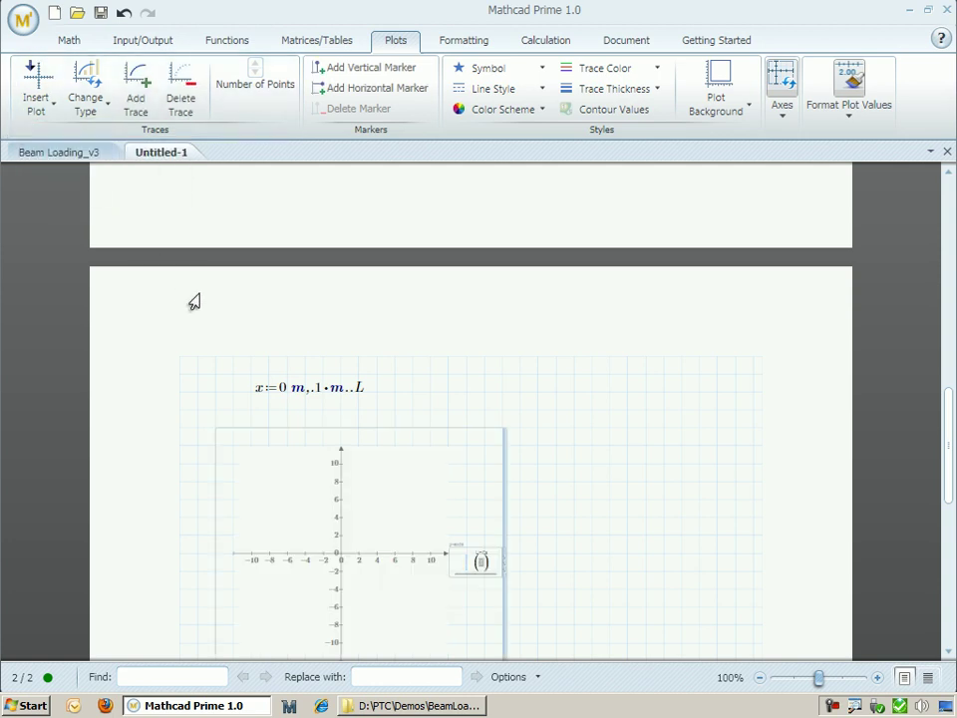
{"action": "type", "text": "V"}
{"action": "type", "text": "(x"}
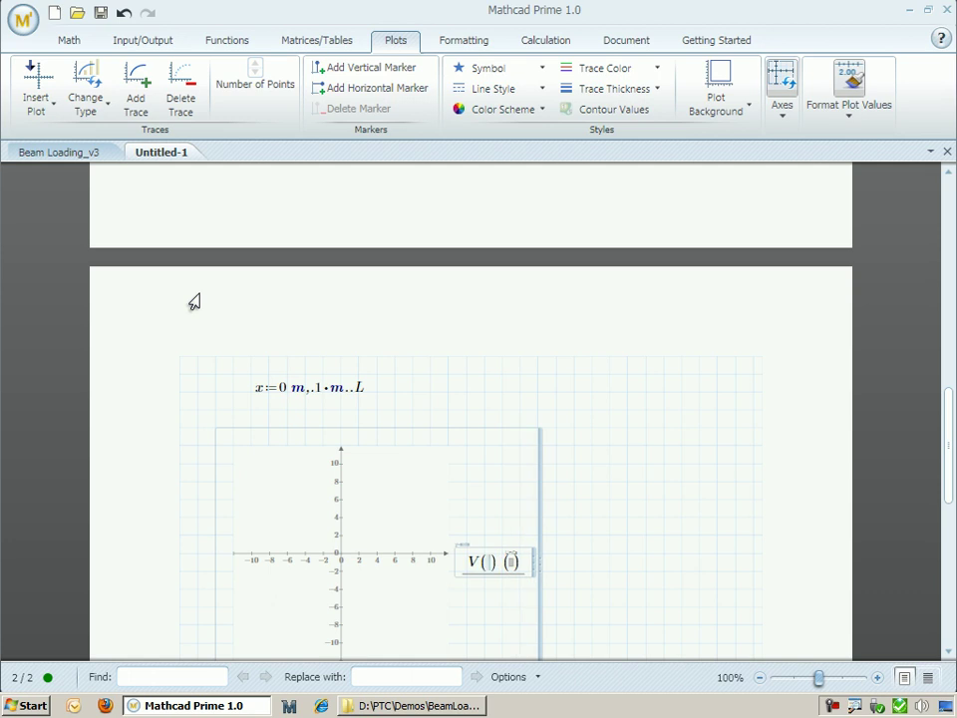
{"action": "scroll", "coordinate": [341, 558], "scroll_direction": "down", "scroll_amount": 3}
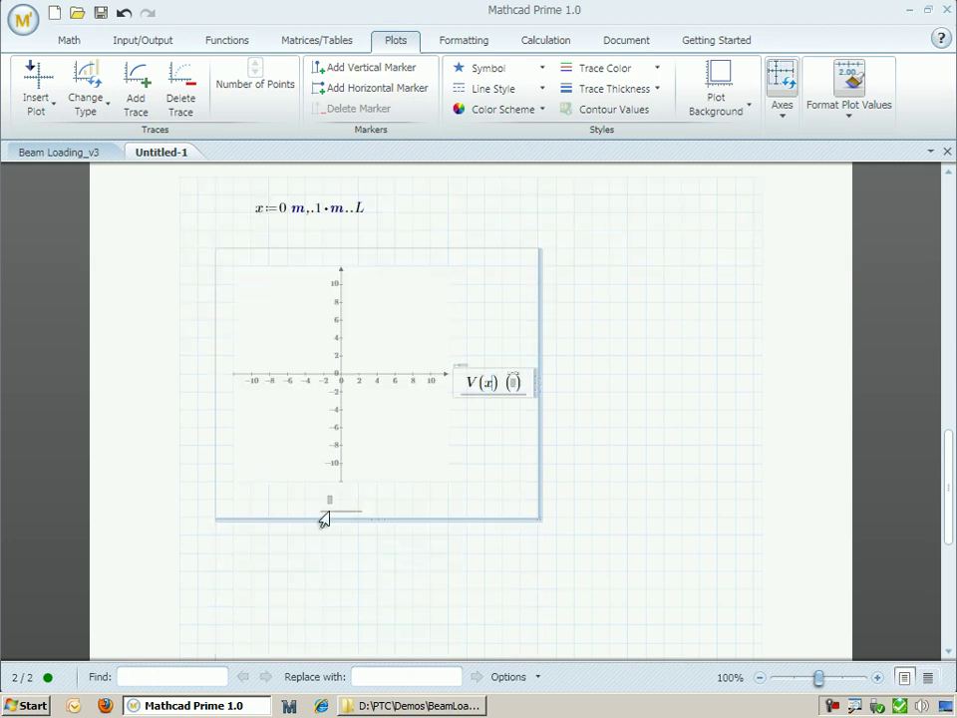
{"action": "left_click", "coordinate": [329, 500]}
{"action": "type", "text": "x"}
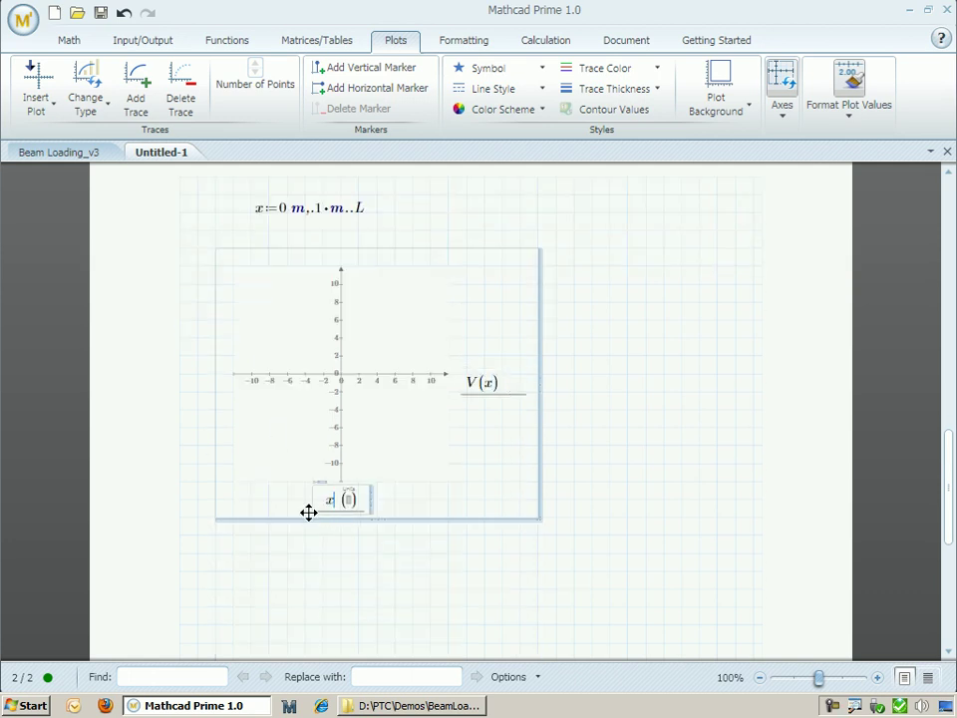
{"action": "left_click", "coordinate": [598, 439]}
Move the V(x) axis label to the left and widen the shear plot to the right
{"action": "left_click", "coordinate": [491, 389]}
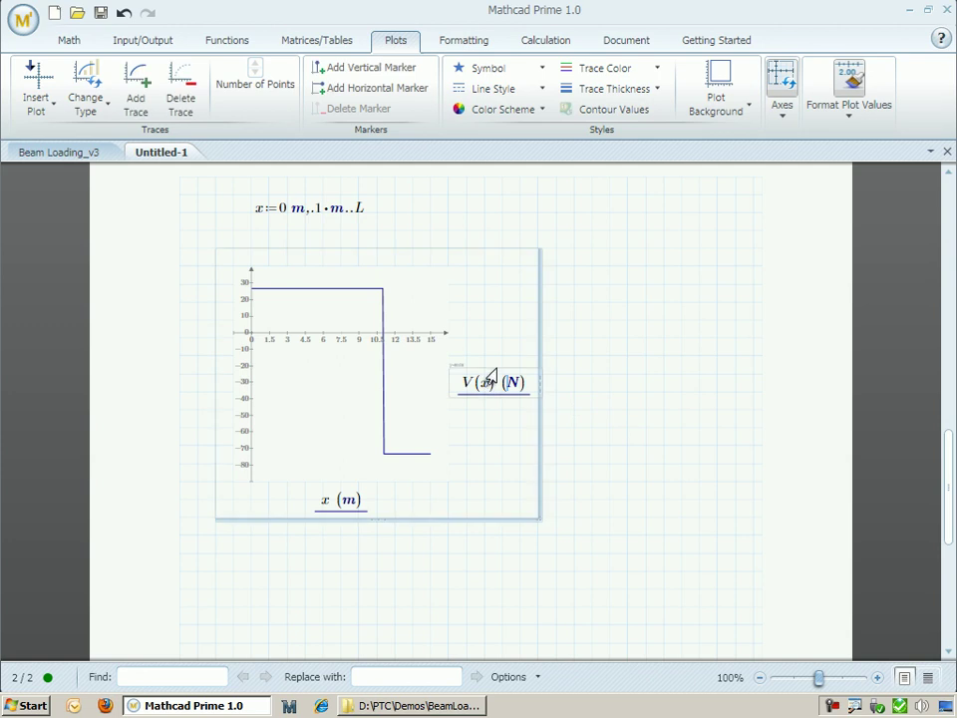
{"action": "left_click_drag", "start_coordinate": [494, 368], "coordinate": [216, 387]}
{"action": "left_click_drag", "start_coordinate": [542, 384], "coordinate": [739, 383]}
Shorten the shear plot and paste a copy below it relabelled to plot moment M(x)
{"action": "left_click_drag", "start_coordinate": [478, 520], "coordinate": [480, 377]}
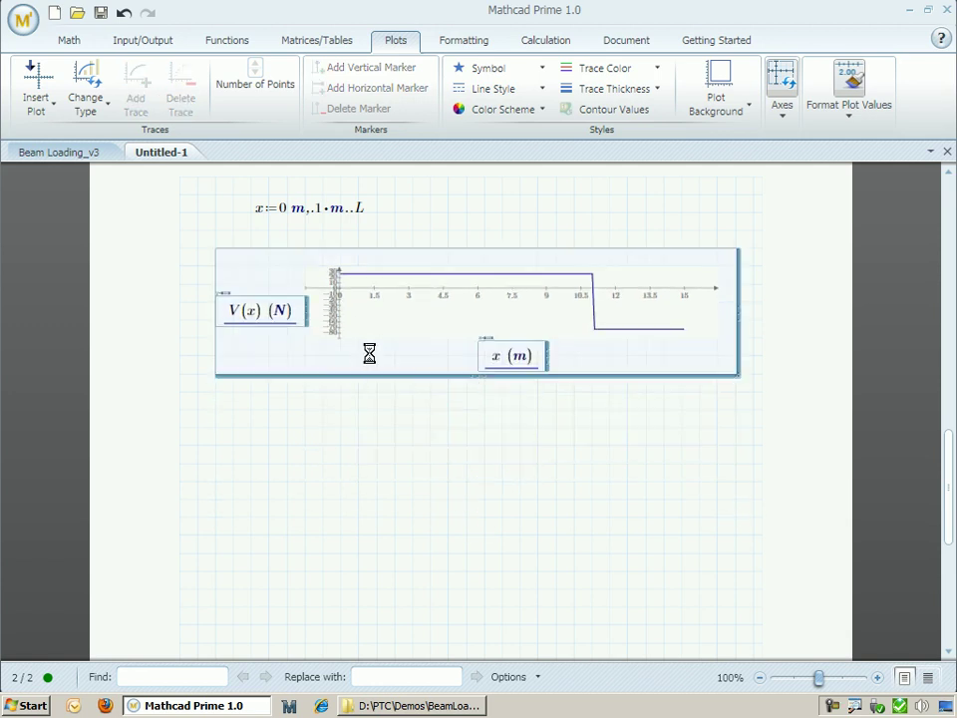
{"action": "left_click", "coordinate": [231, 427]}
{"action": "key", "text": "ctrl+v"}
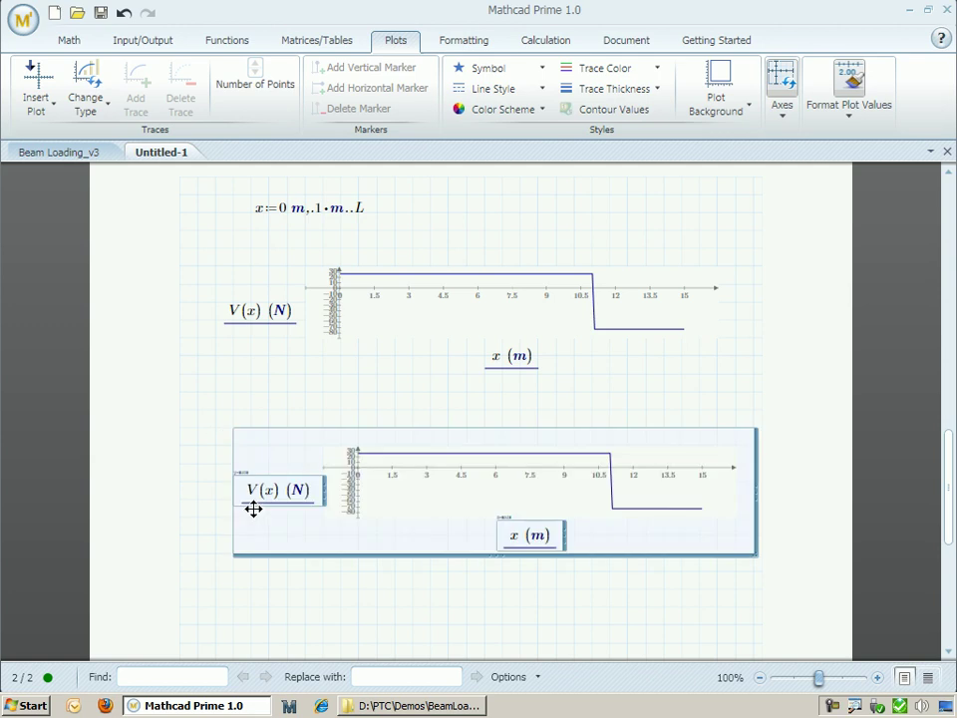
{"action": "left_click", "coordinate": [252, 494]}
{"action": "key", "text": "BackSpace"}
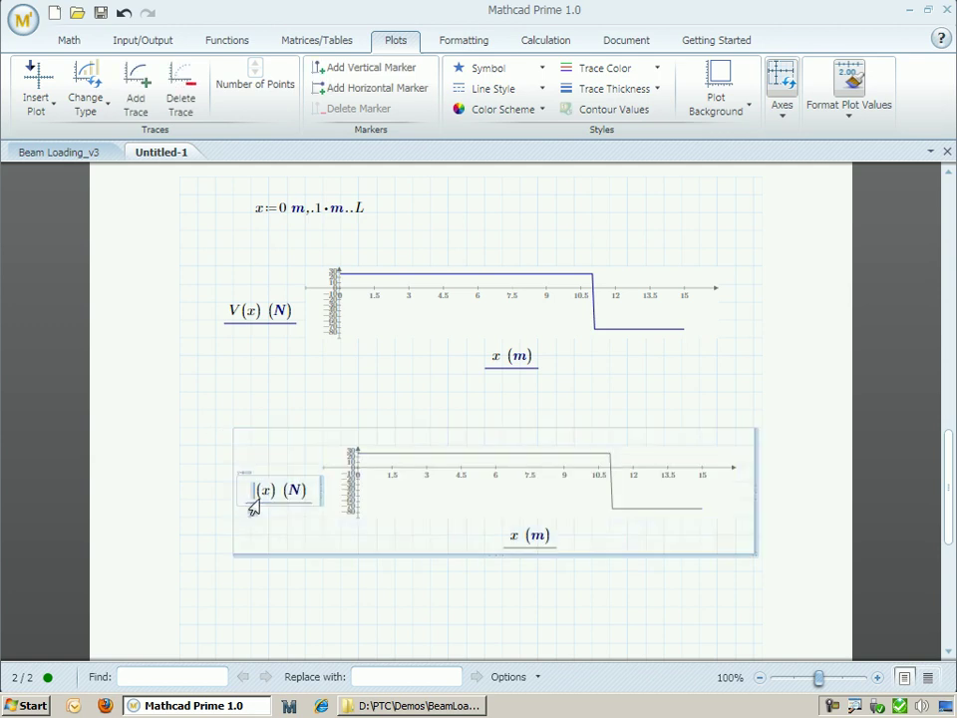
{"action": "type", "text": "M"}
{"action": "left_click", "coordinate": [232, 402]}
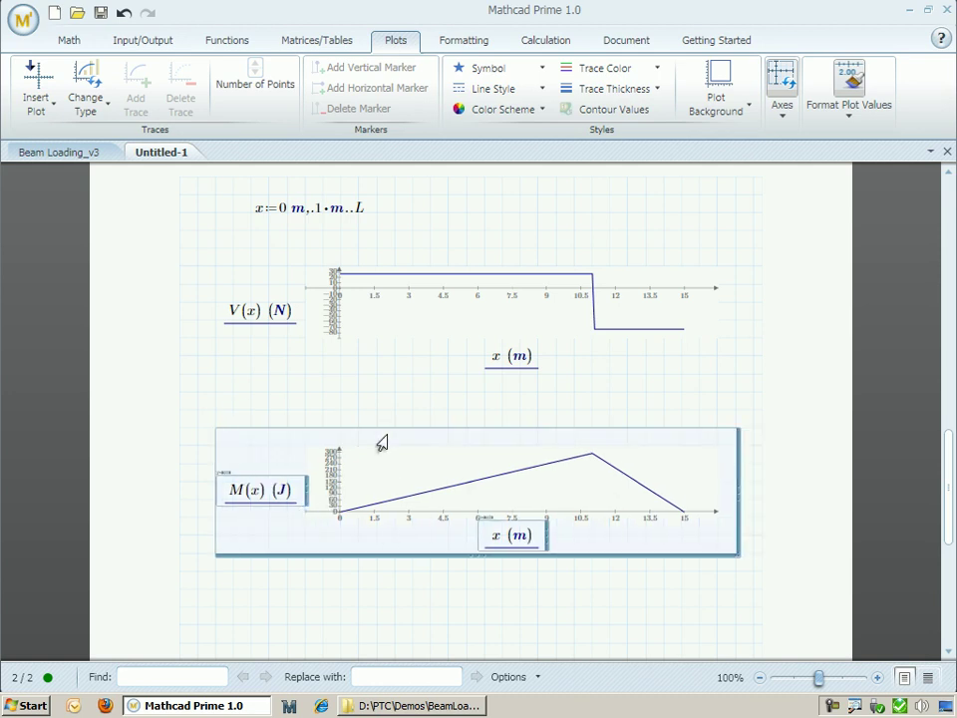
Paste another copy below the moment plot and change it to plot deflection y(x)
{"action": "scroll", "coordinate": [355, 390], "scroll_direction": "down", "scroll_amount": 3}
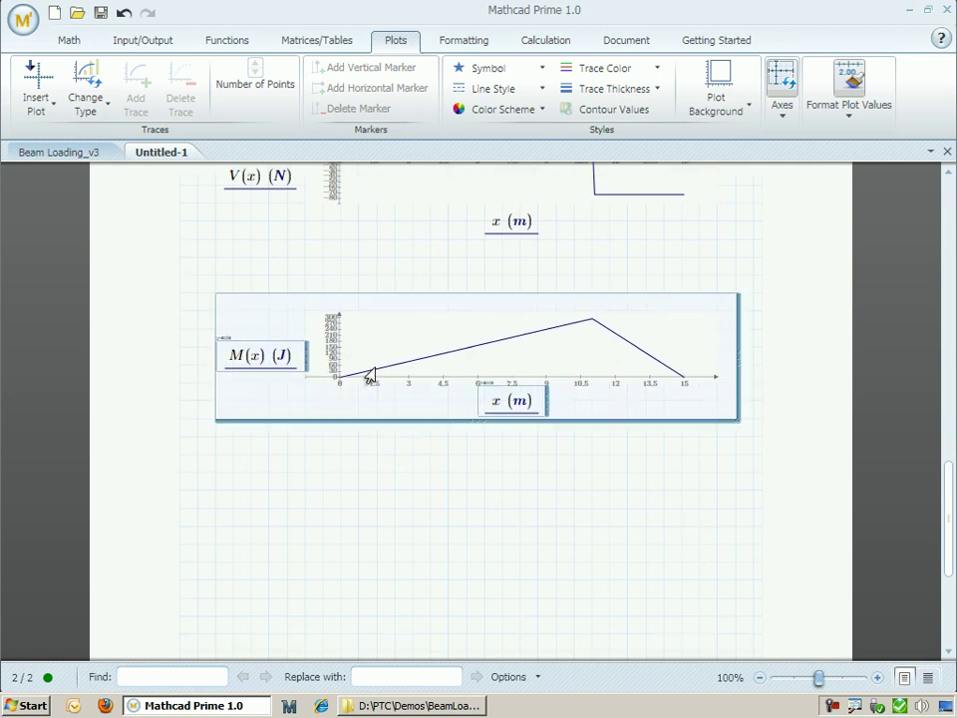
{"action": "left_click", "coordinate": [231, 456]}
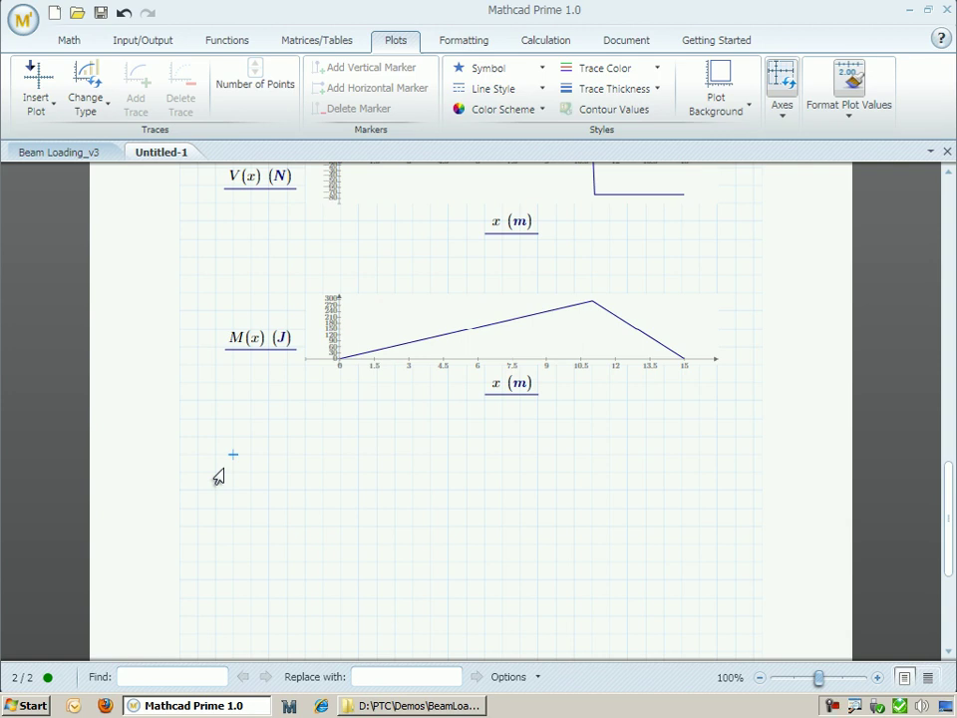
{"action": "key", "text": "ctrl+v"}
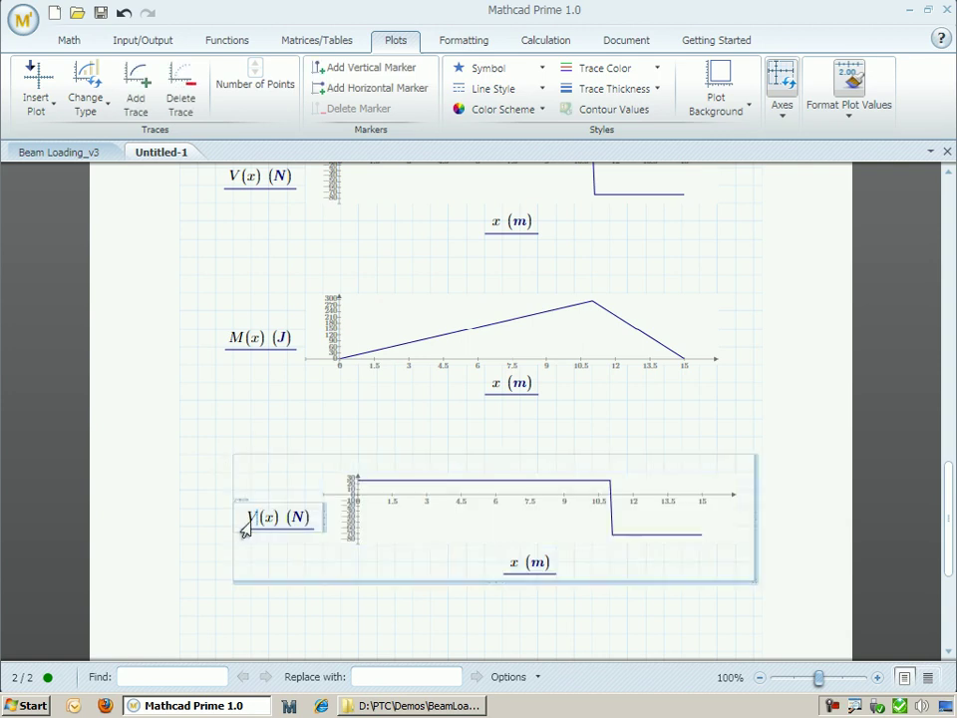
{"action": "type", "text": "y"}
{"action": "left_click", "coordinate": [323, 614]}
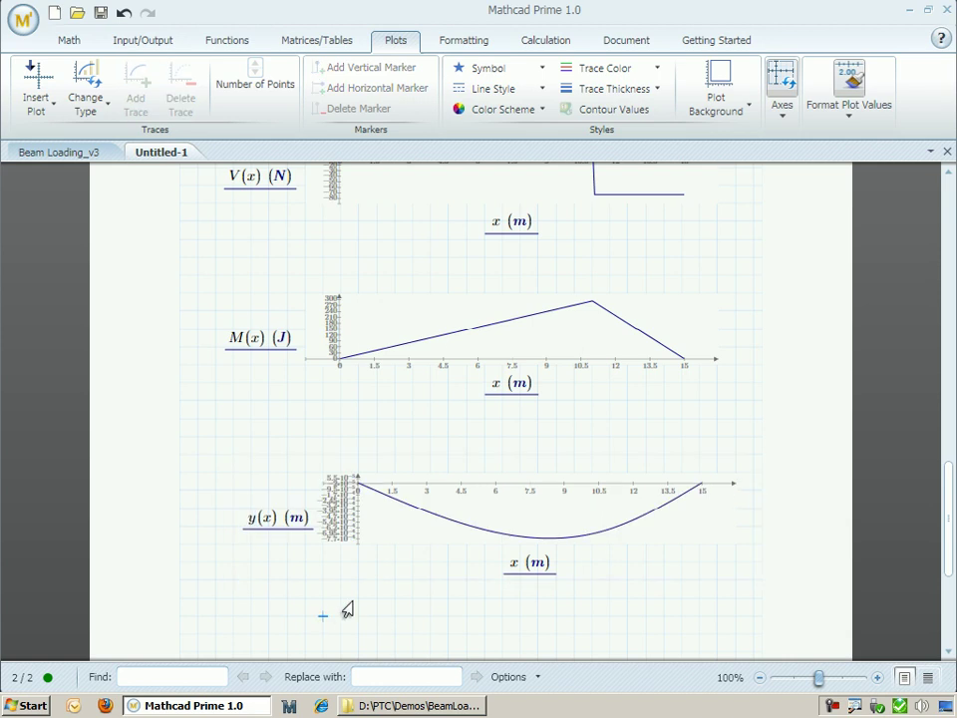
{"action": "left_click", "coordinate": [449, 538]}
{"action": "scroll", "coordinate": [469, 460], "scroll_direction": "down", "scroll_amount": 4}
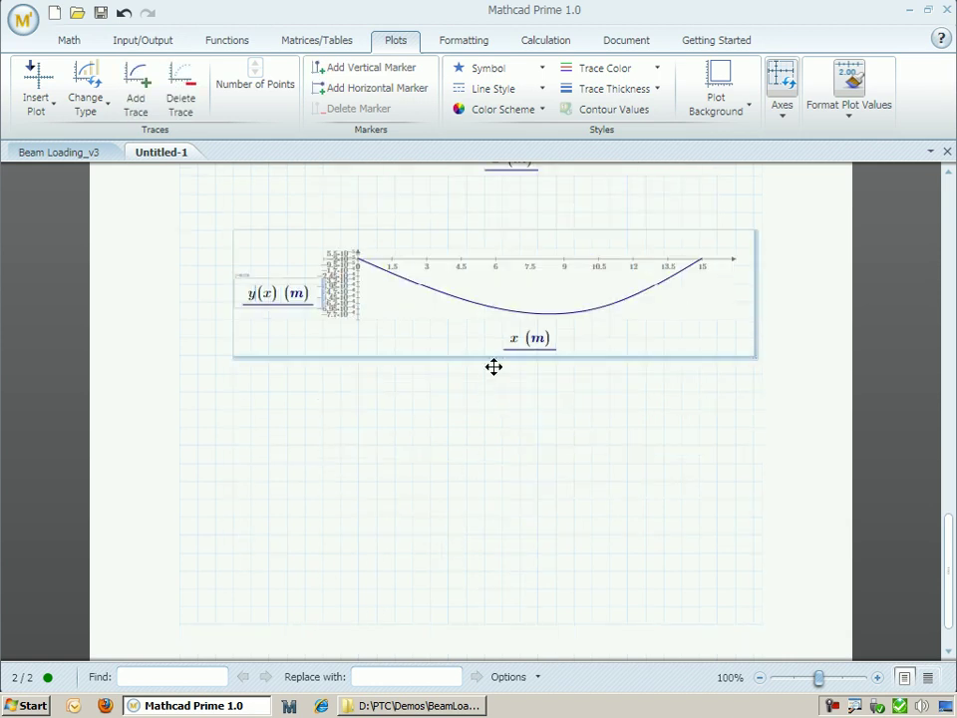
Stretch the deflection plot taller and add a vertical marker at x = 11
{"action": "left_click_drag", "start_coordinate": [488, 368], "coordinate": [563, 572]}
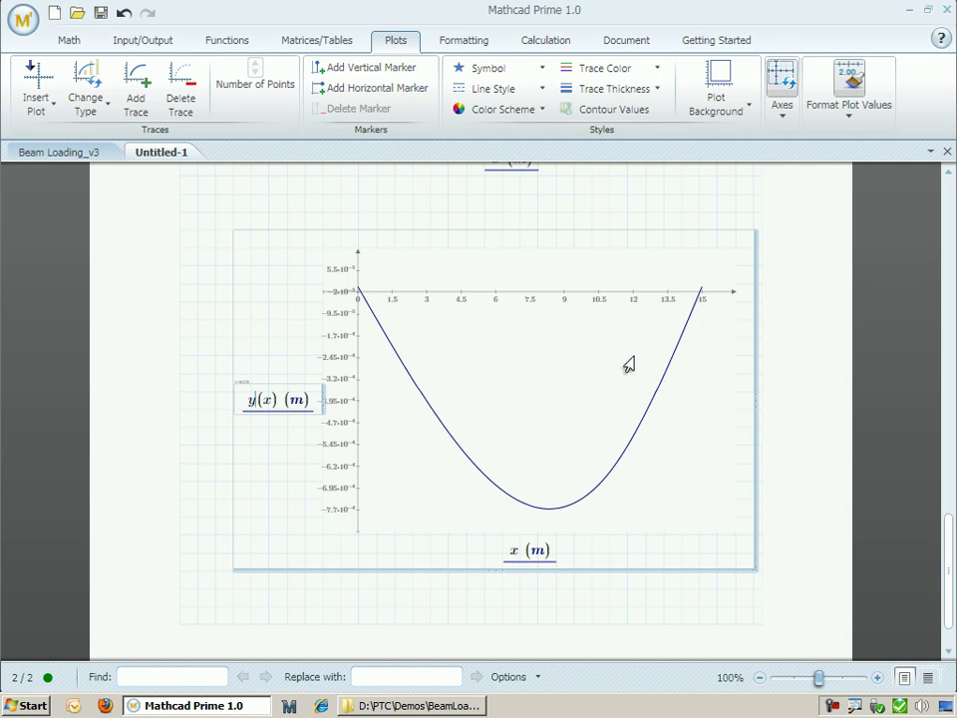
{"action": "left_click", "coordinate": [339, 70]}
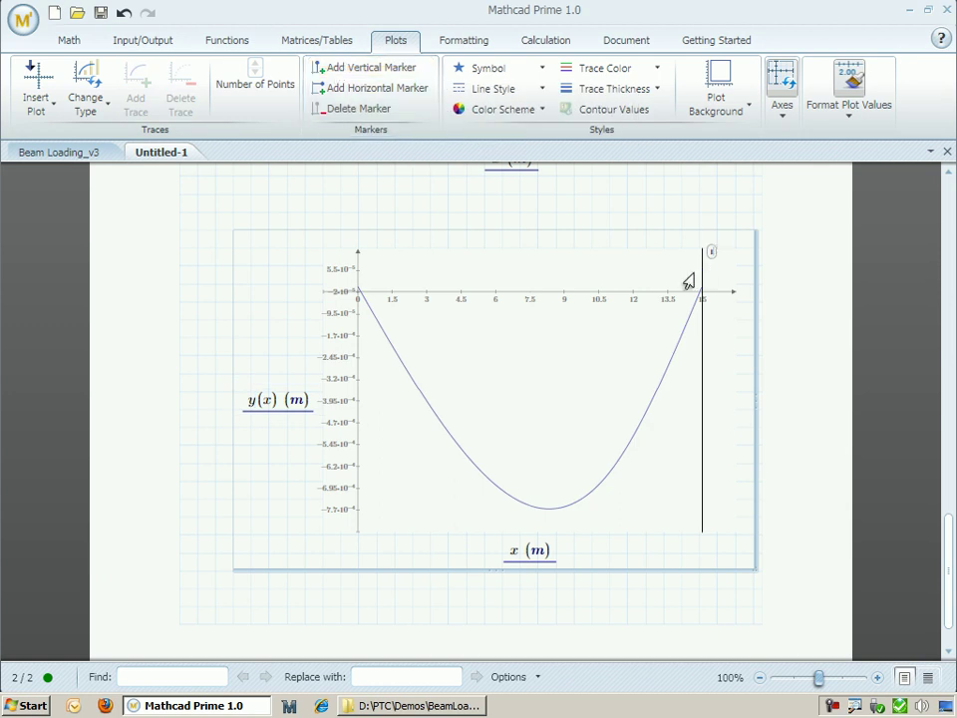
{"action": "left_click", "coordinate": [680, 215]}
{"action": "left_click", "coordinate": [614, 320]}
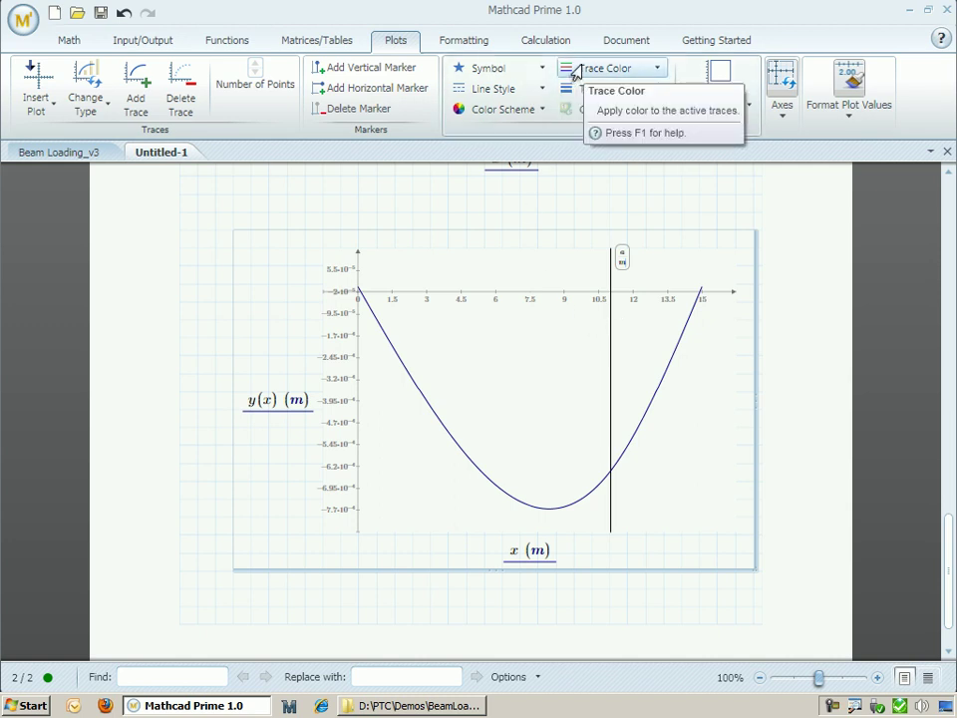
Set the vertical marker line's colour to red
{"action": "left_click", "coordinate": [639, 74]}
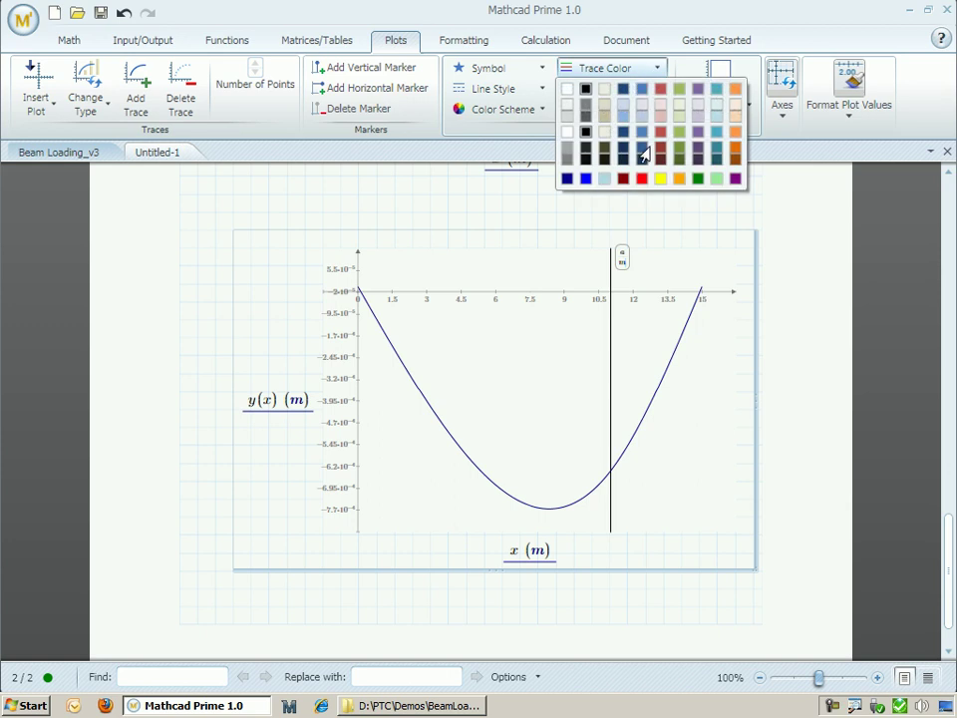
{"action": "left_click", "coordinate": [641, 178]}
{"action": "left_click", "coordinate": [568, 211]}
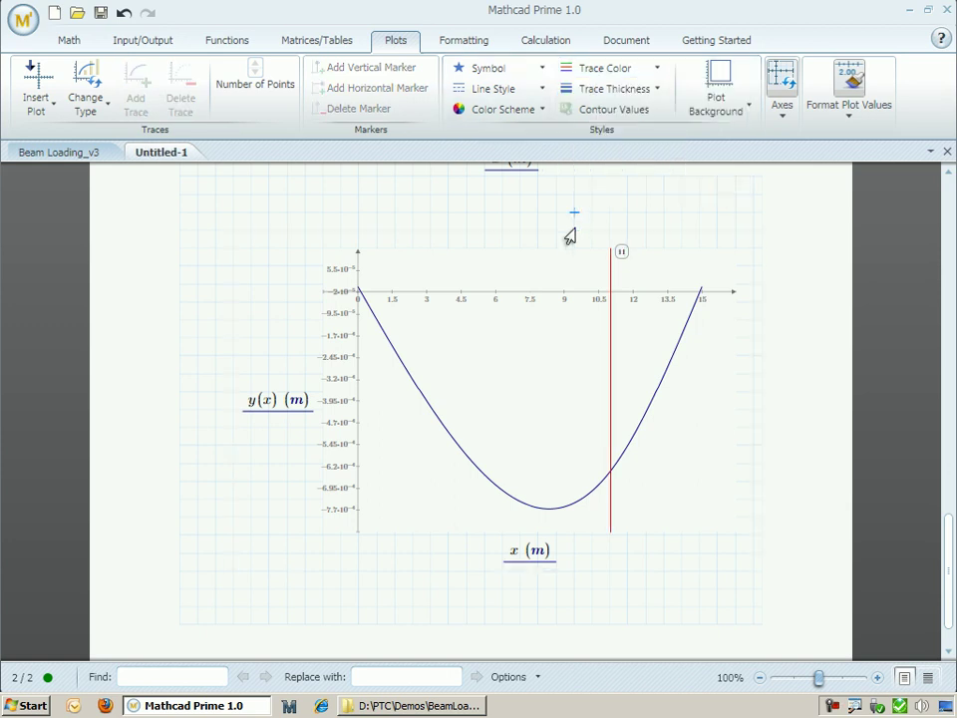
{"action": "left_click_drag", "start_coordinate": [195, 213], "coordinate": [426, 438]}
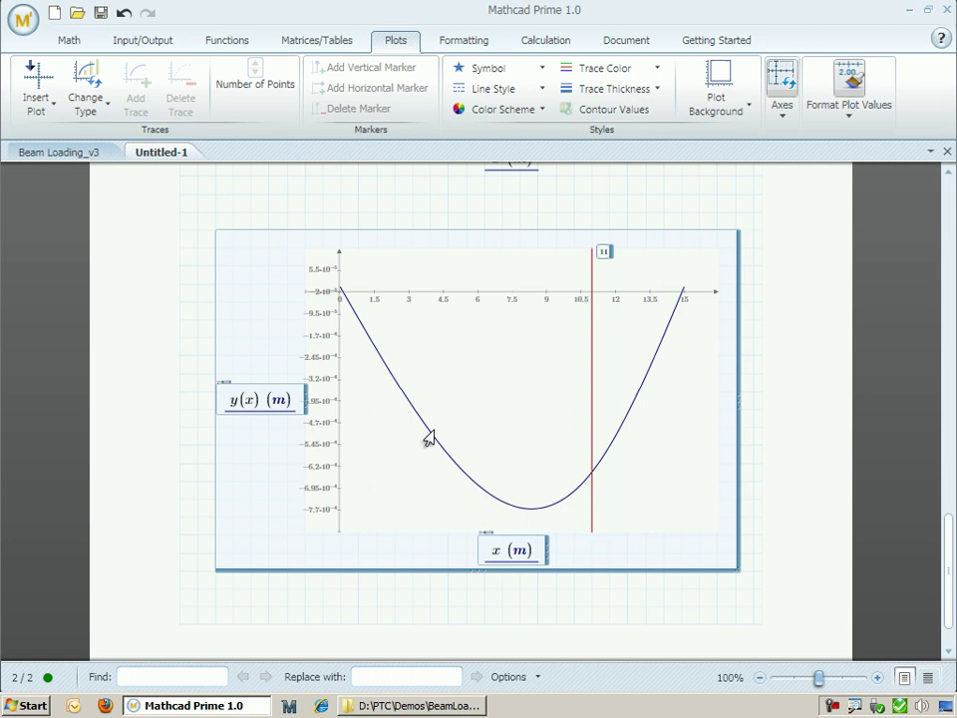
{"action": "left_click", "coordinate": [337, 204]}
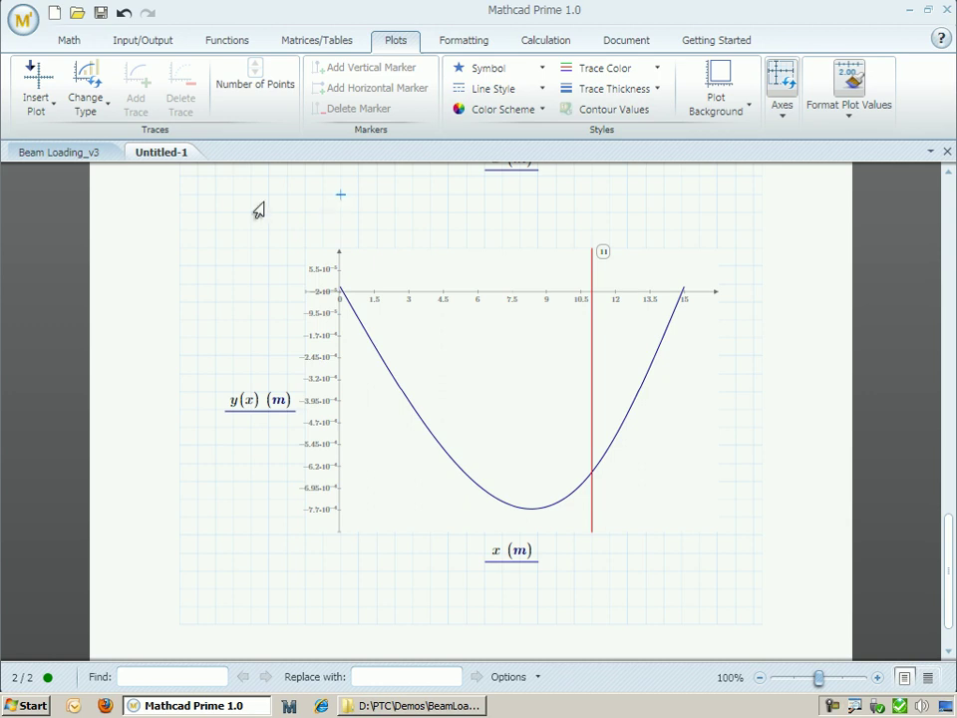
Scroll through the Beam Loading_v3 worksheet, then open Beam Loading v3.pdf from the BeamLoading folder
{"action": "left_click", "coordinate": [64, 153]}
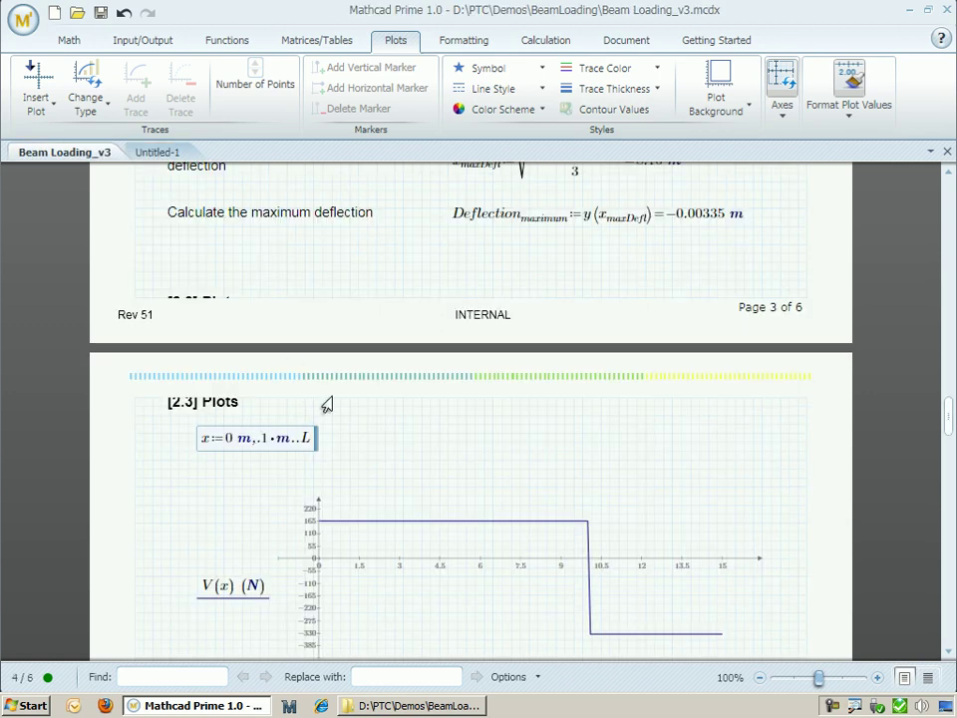
{"action": "scroll", "coordinate": [391, 469], "scroll_direction": "up", "scroll_amount": 20}
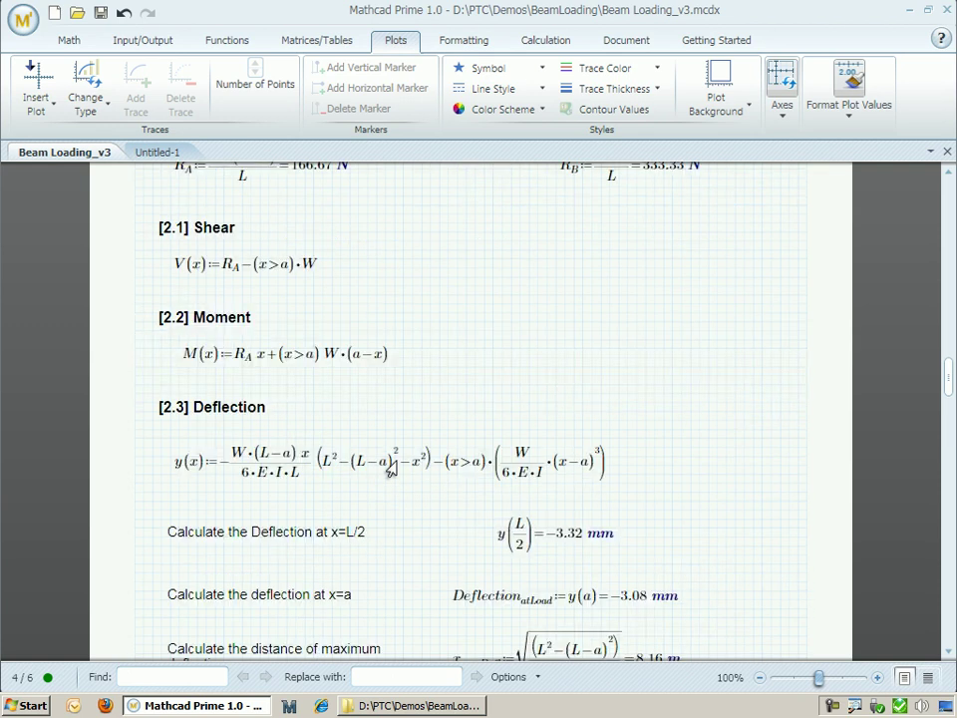
{"action": "scroll", "coordinate": [392, 469], "scroll_direction": "down", "scroll_amount": 1}
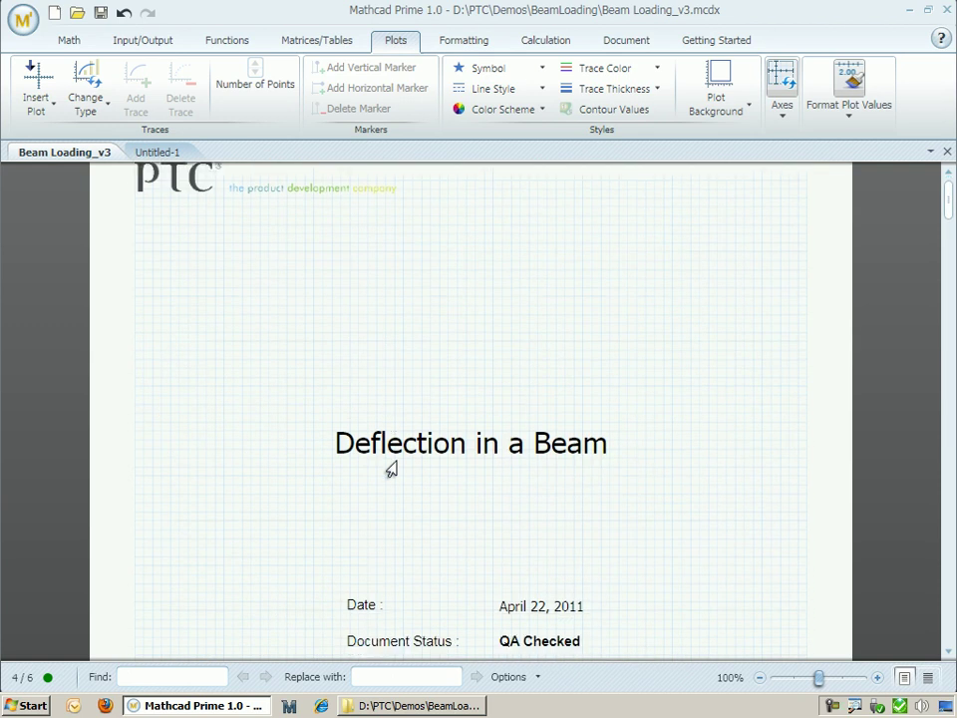
{"action": "scroll", "coordinate": [392, 469], "scroll_direction": "up", "scroll_amount": 1}
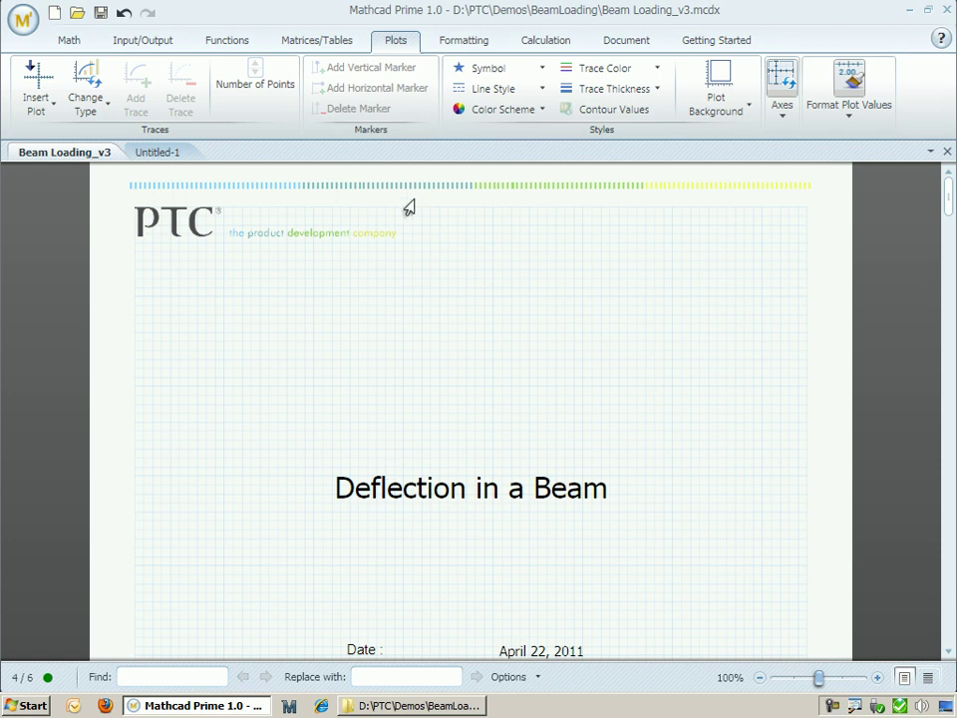
{"action": "scroll", "coordinate": [409, 207], "scroll_direction": "down", "scroll_amount": 13}
{"action": "scroll", "coordinate": [452, 339], "scroll_direction": "down", "scroll_amount": 8}
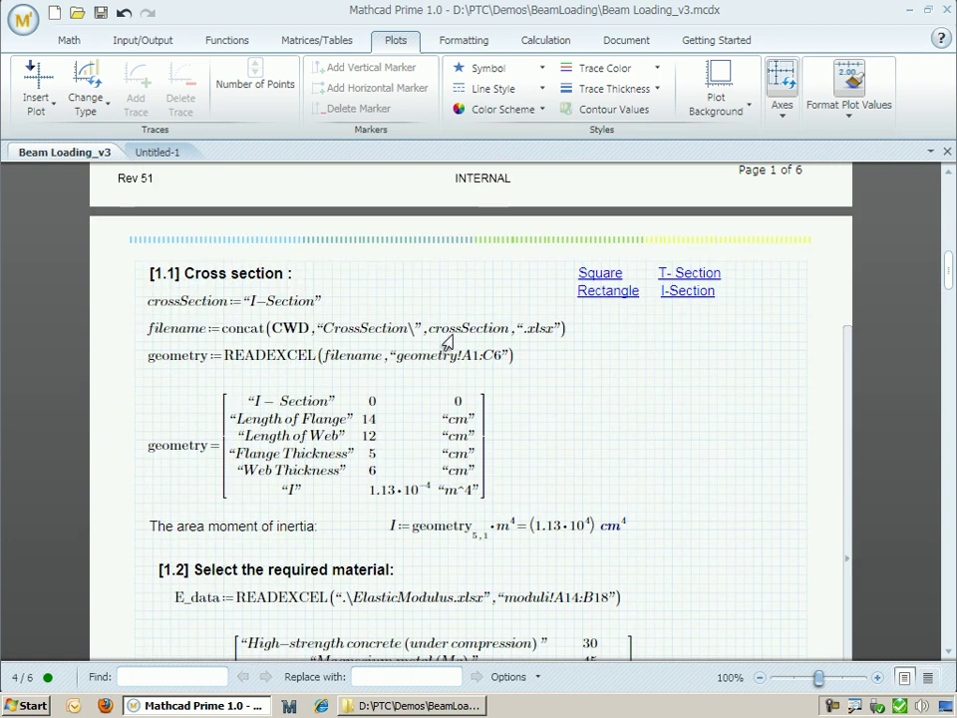
{"action": "scroll", "coordinate": [449, 342], "scroll_direction": "down", "scroll_amount": 3}
{"action": "scroll", "coordinate": [448, 342], "scroll_direction": "up", "scroll_amount": 2}
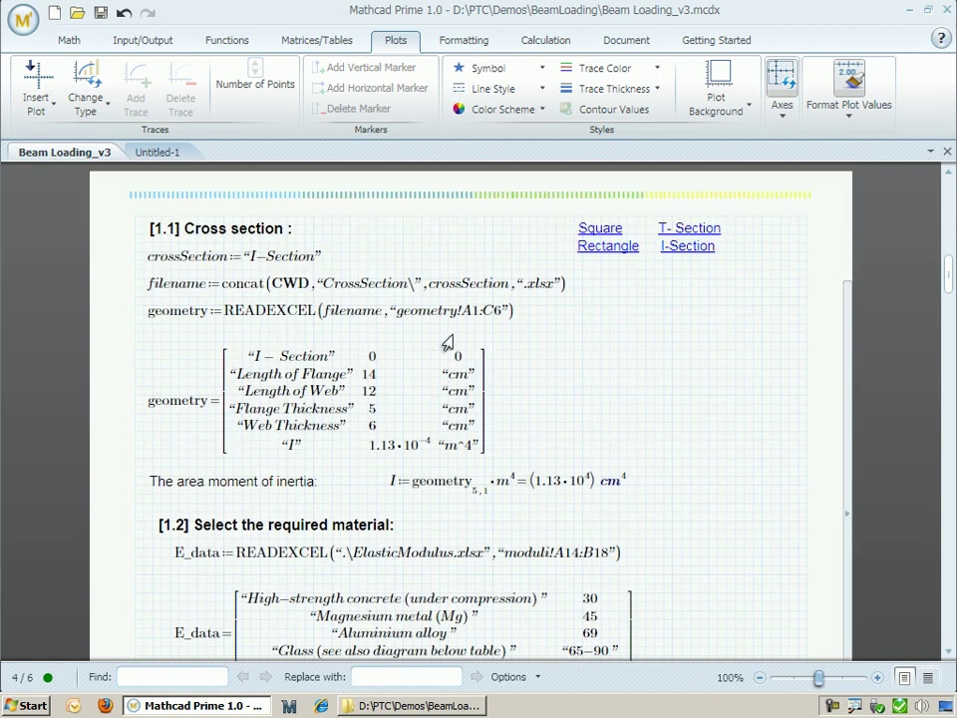
{"action": "scroll", "coordinate": [448, 342], "scroll_direction": "down", "scroll_amount": 3}
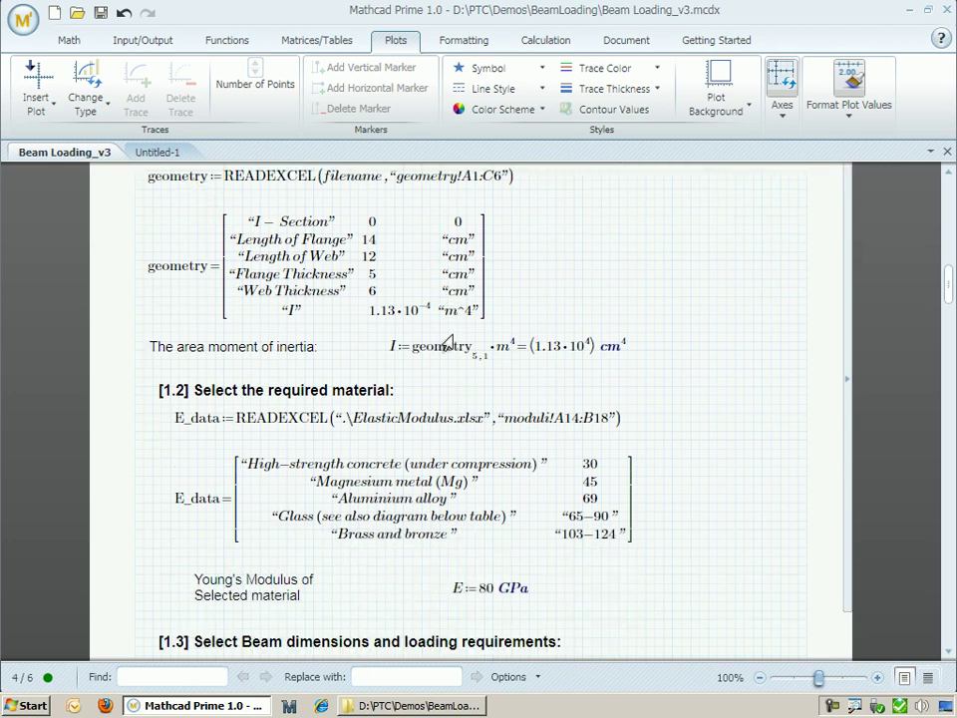
{"action": "scroll", "coordinate": [448, 342], "scroll_direction": "down", "scroll_amount": 4}
{"action": "scroll", "coordinate": [448, 342], "scroll_direction": "down", "scroll_amount": 3}
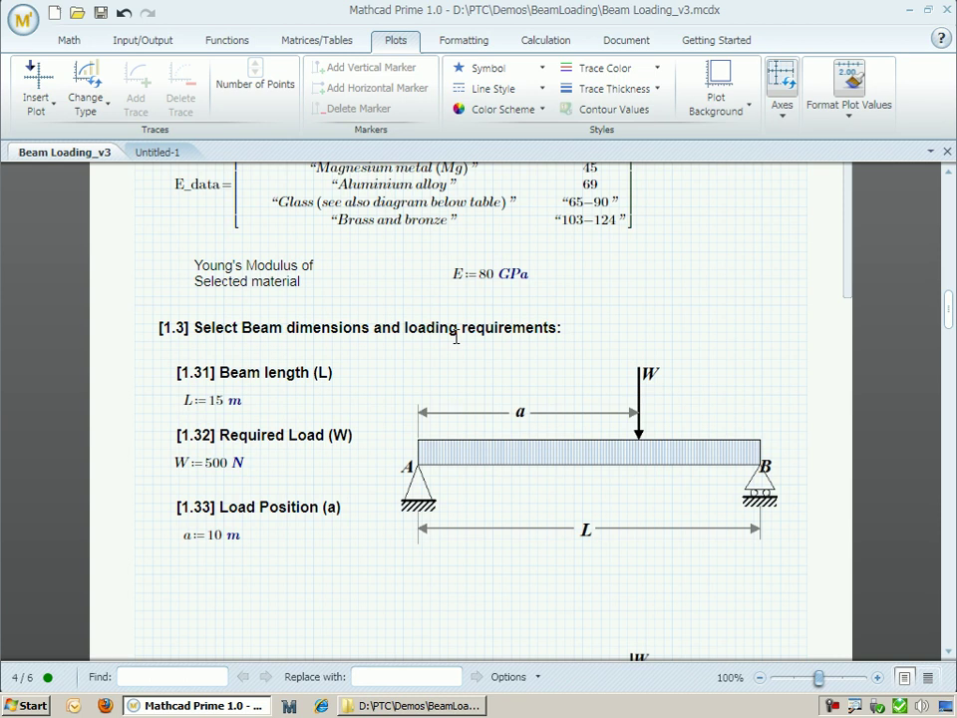
{"action": "scroll", "coordinate": [448, 342], "scroll_direction": "down", "scroll_amount": 10}
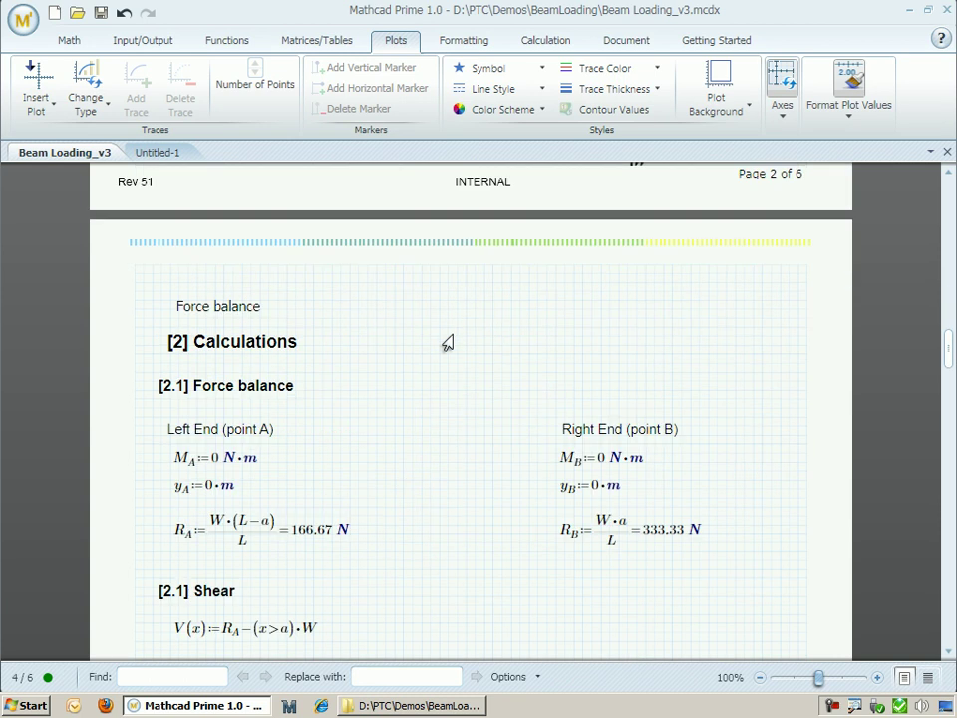
{"action": "scroll", "coordinate": [448, 342], "scroll_direction": "down", "scroll_amount": 20}
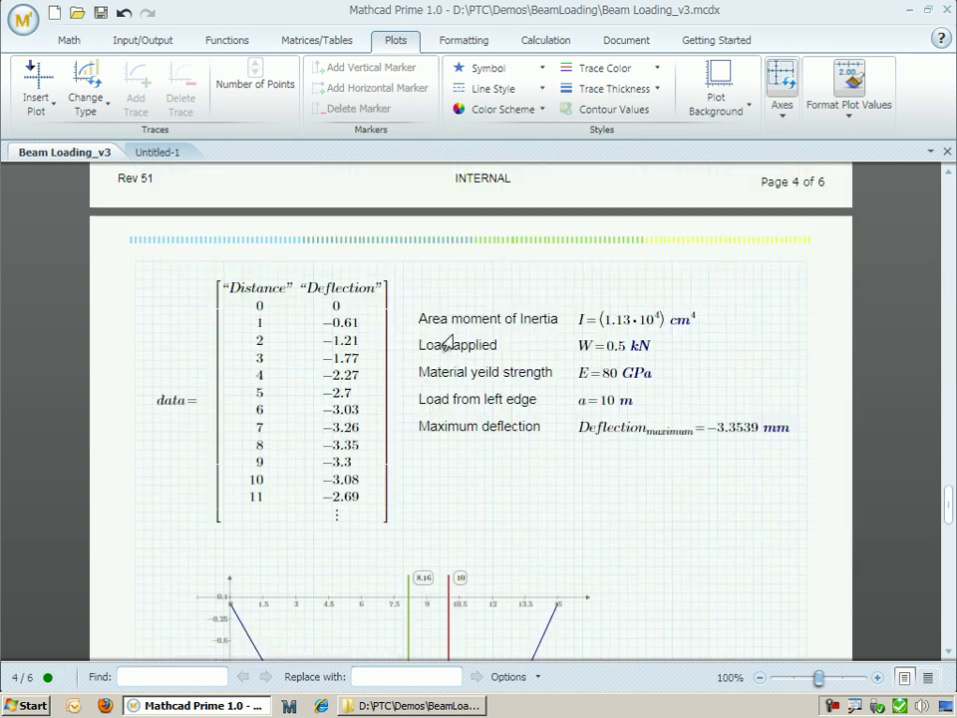
{"action": "scroll", "coordinate": [447, 342], "scroll_direction": "down", "scroll_amount": 10}
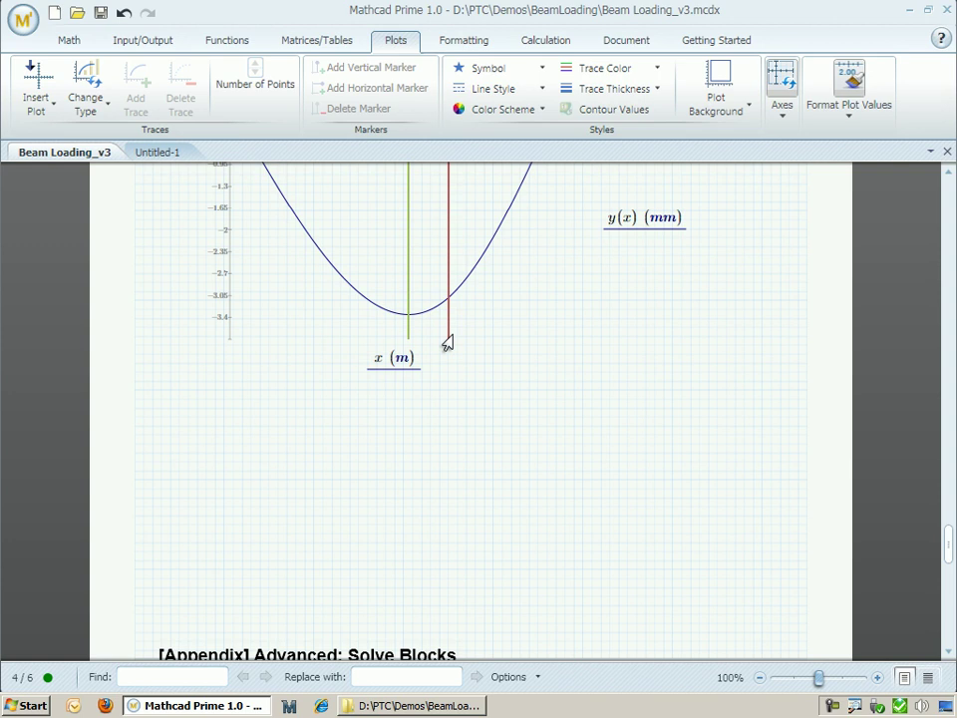
{"action": "scroll", "coordinate": [447, 342], "scroll_direction": "up", "scroll_amount": 10}
{"action": "left_click", "coordinate": [419, 705]}
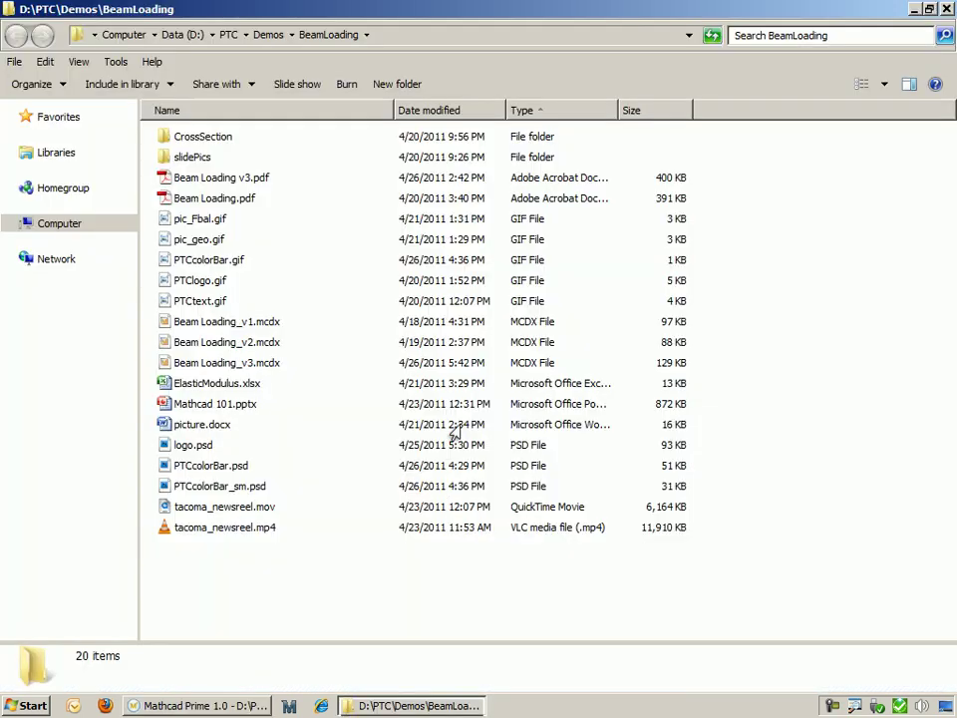
{"action": "double_click", "coordinate": [188, 178]}
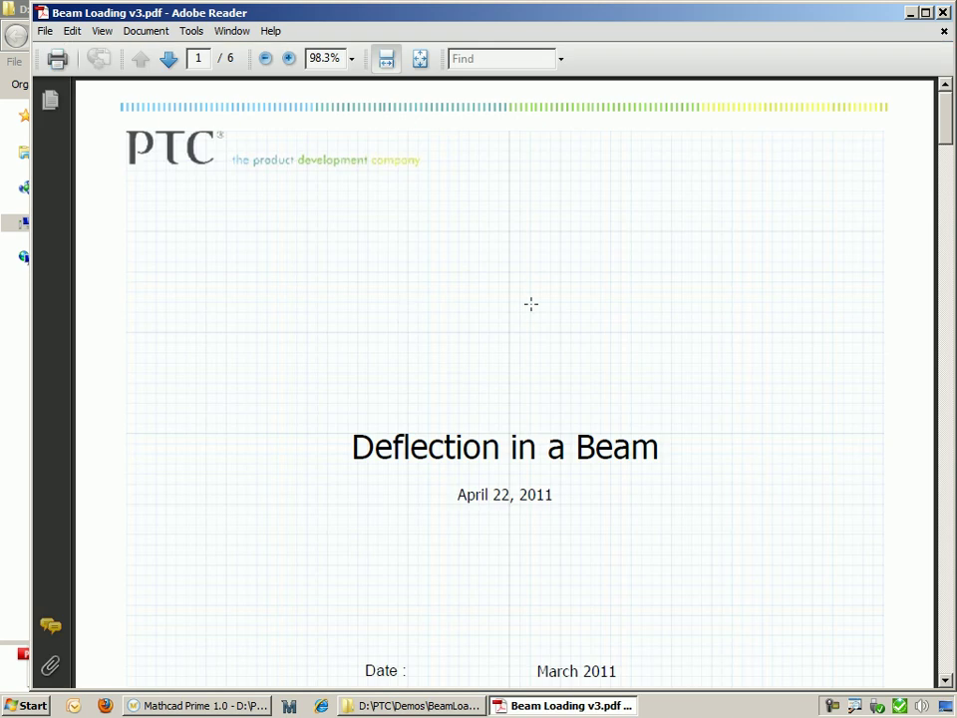
Scroll the PDF from the title page down to page 2's beam length and load definitions
{"action": "left_click", "coordinate": [258, 15]}
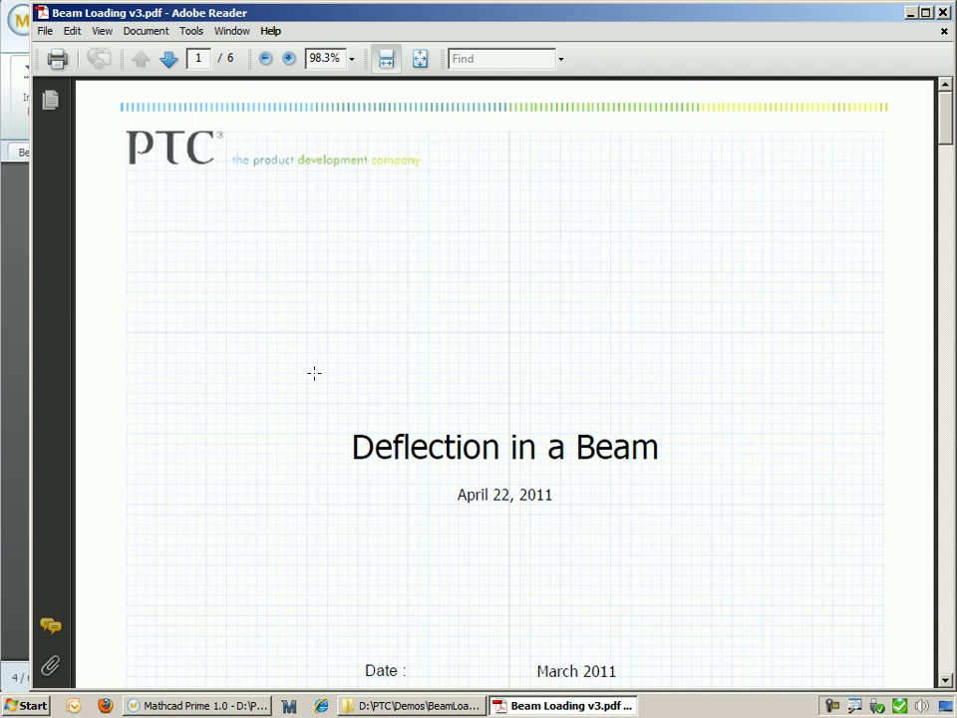
{"action": "scroll", "coordinate": [314, 373], "scroll_direction": "down", "scroll_amount": 10}
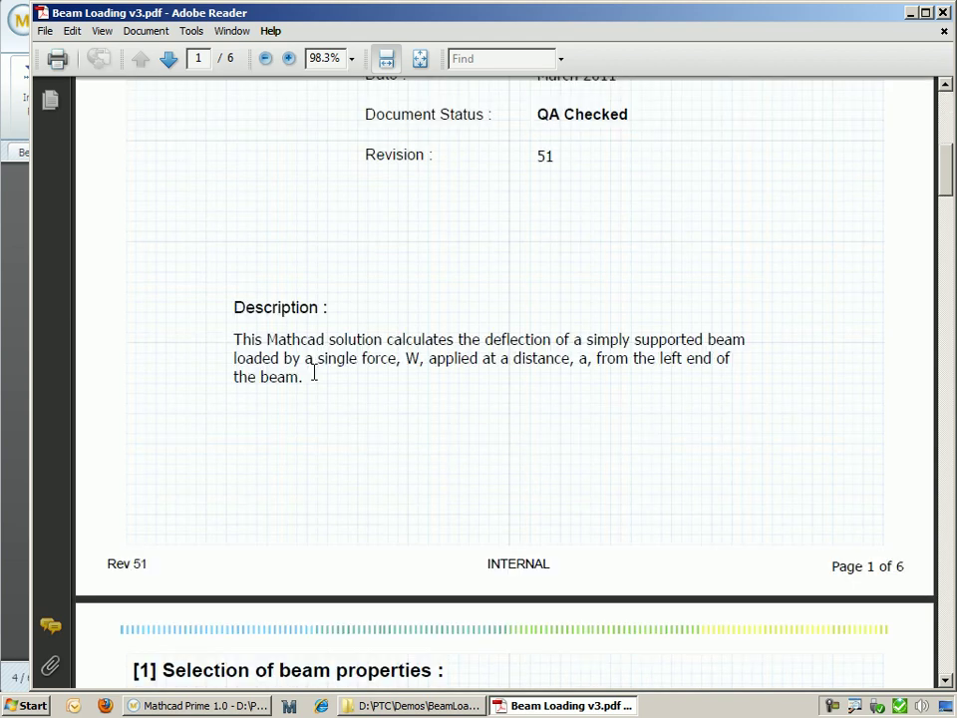
{"action": "scroll", "coordinate": [314, 372], "scroll_direction": "down", "scroll_amount": 20}
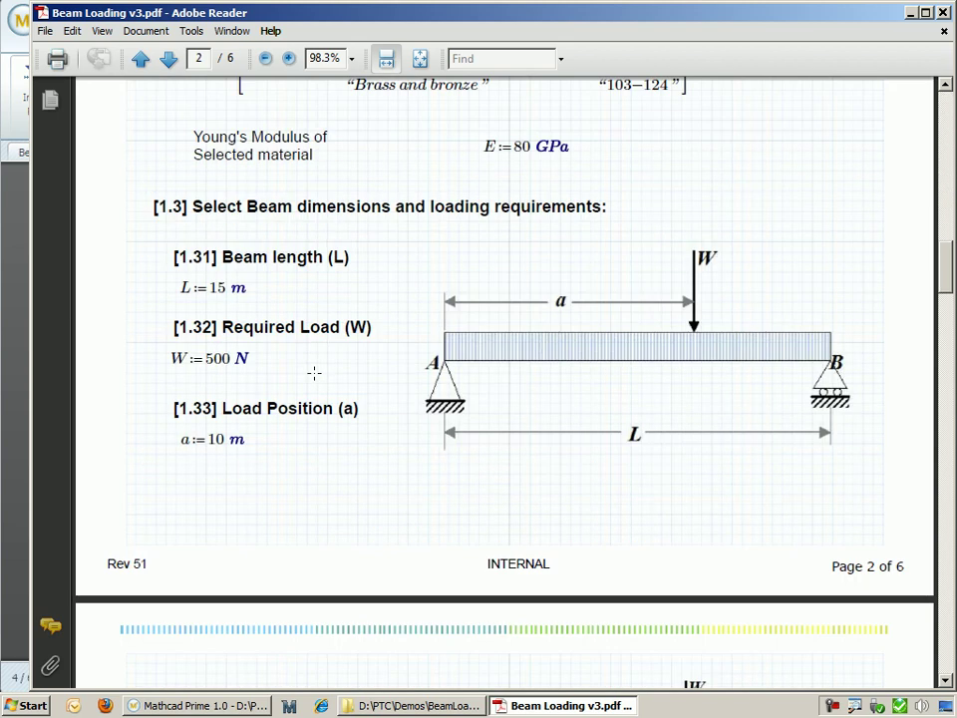